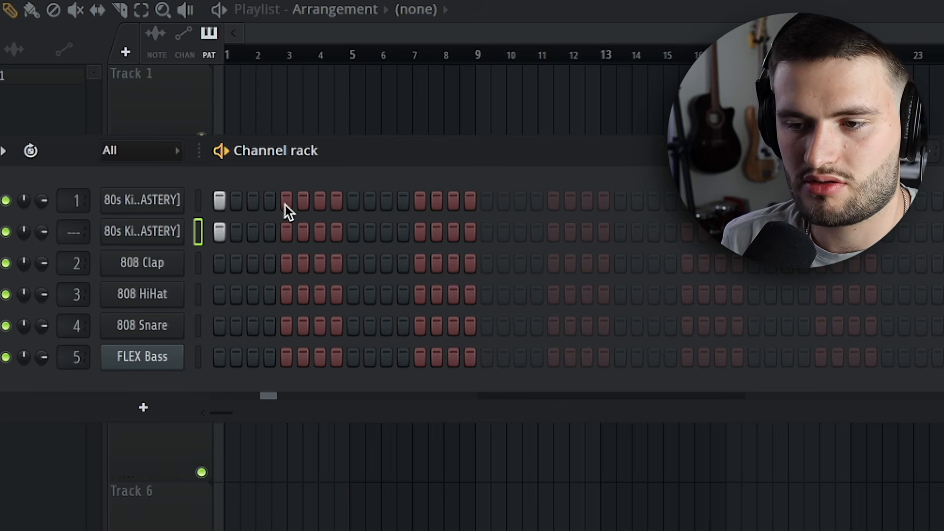
Add hits at step 16 on both 80s kick channels and at step 5 on the second kick channel
click(469, 199)
click(470, 232)
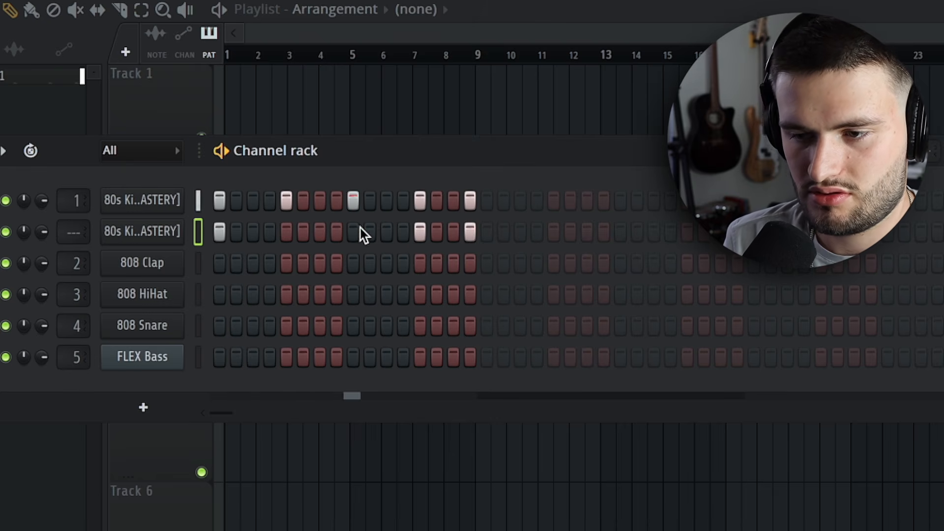
click(288, 229)
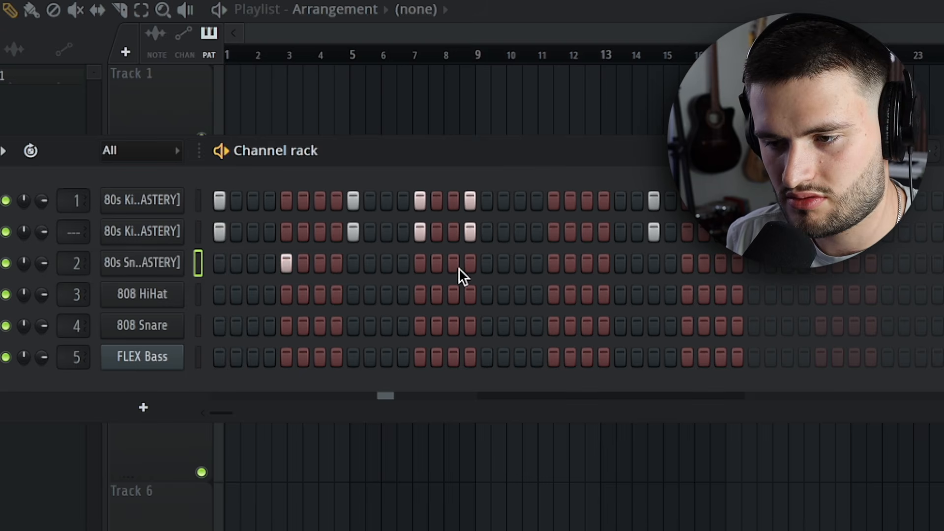
Add 80s snare hits at steps 21 and 29
click(554, 267)
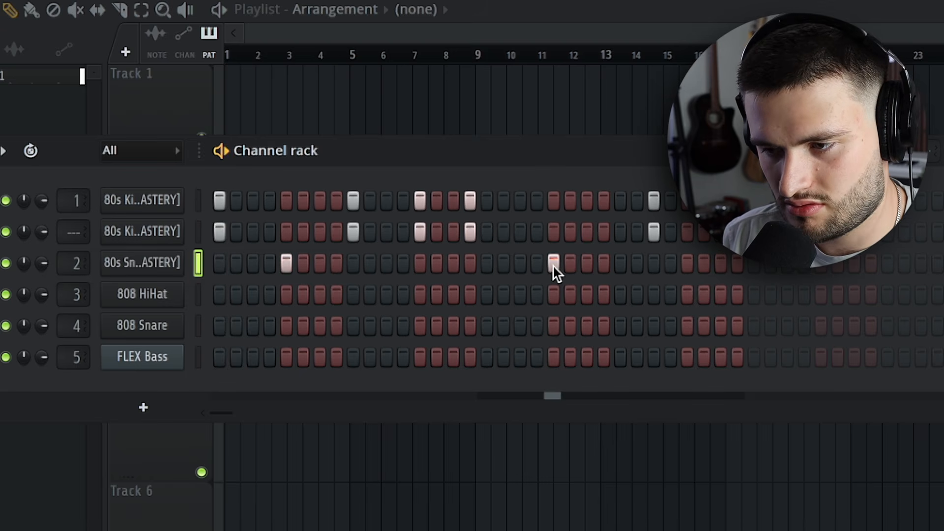
click(691, 265)
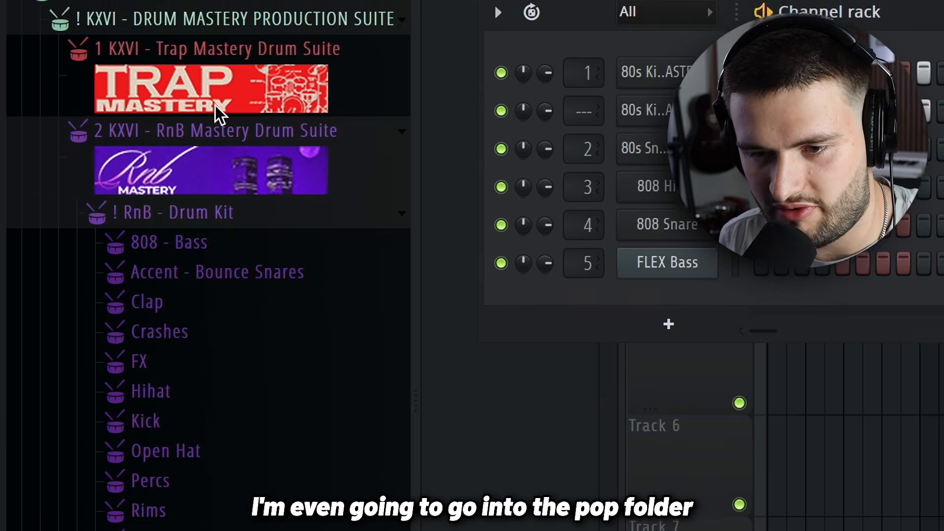
Find the 80s snare samples in the Pop Mastery Drum Suite's drum kit
click(220, 120)
scroll(207, 186, down, 1)
scroll(202, 261, down, 4)
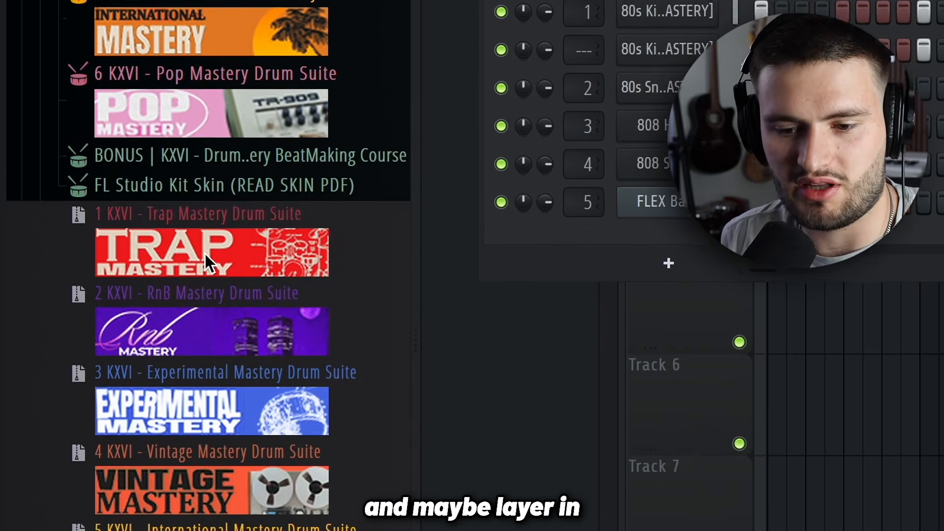
scroll(205, 245, up, 3)
click(231, 373)
scroll(241, 423, down, 3)
click(213, 260)
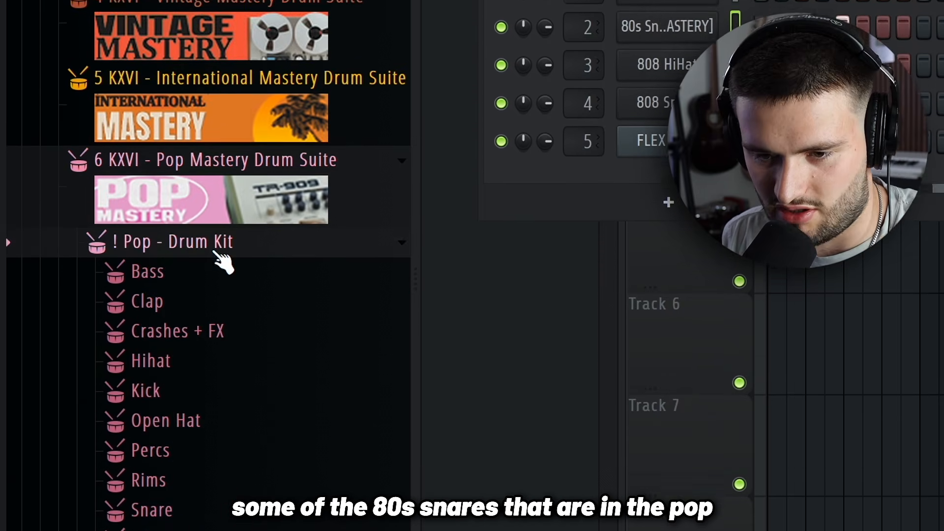
click(214, 477)
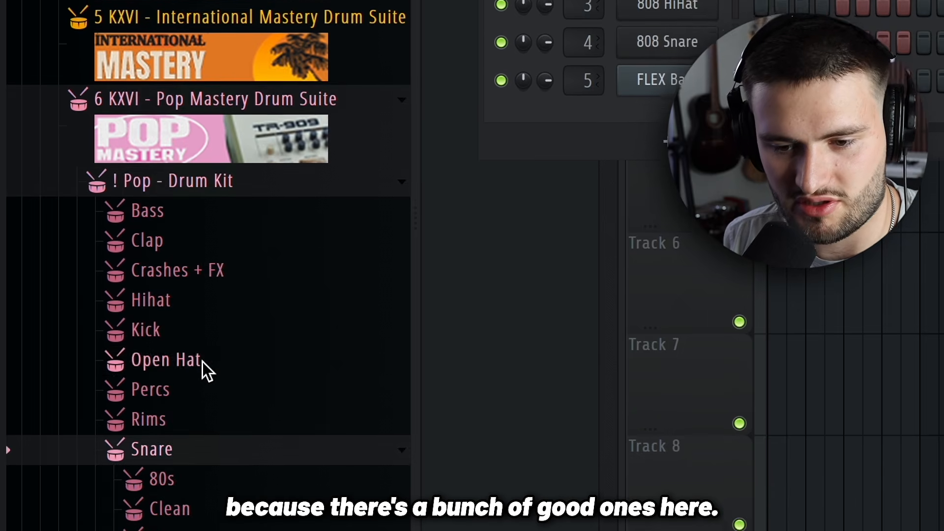
click(215, 479)
scroll(211, 433, down, 4)
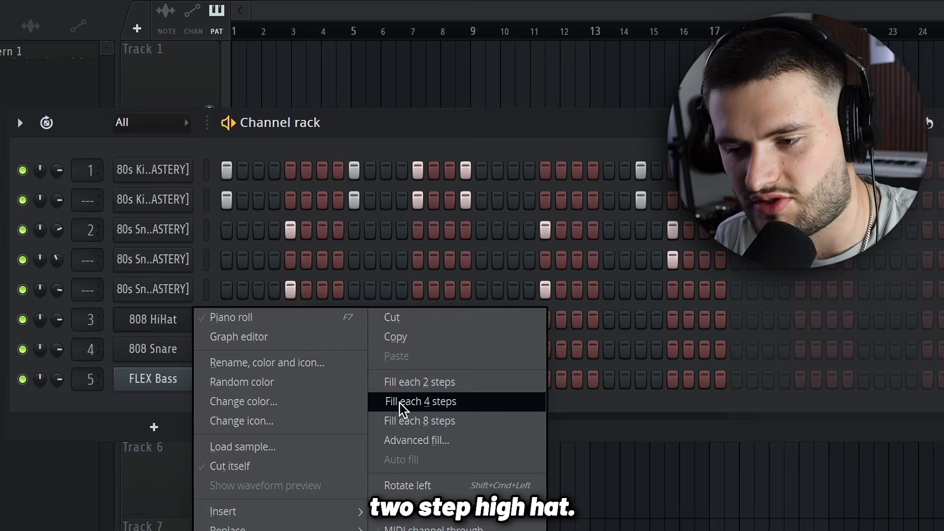
Fill the 808 HiHat channel every 2 steps, add a hit at step 16 and remove the one at step 17
click(398, 386)
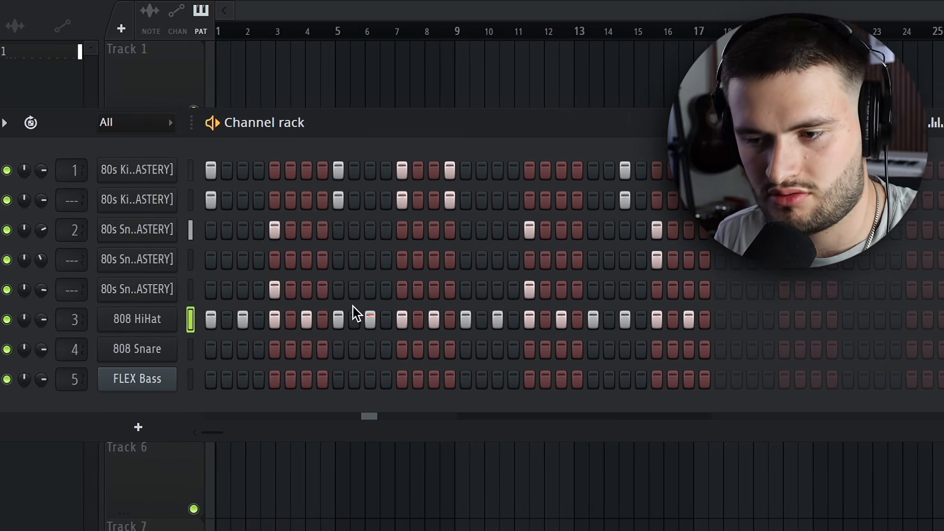
click(444, 319)
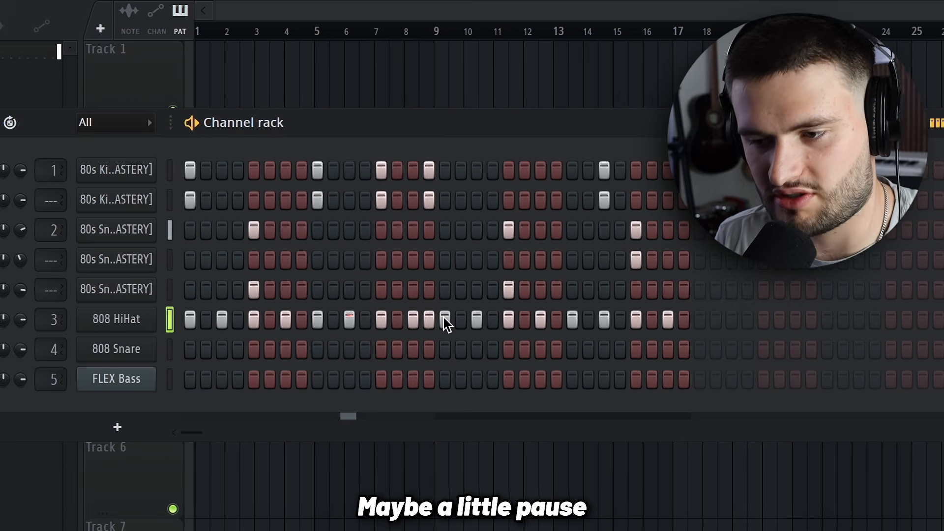
click(449, 319)
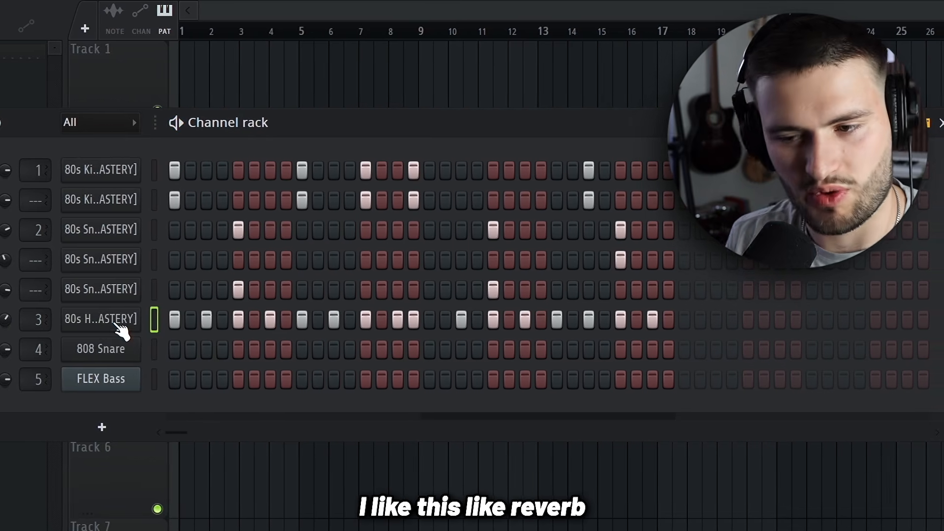
Toggle the pattern playback and load the 90's Shaker - Shanti sample onto the 808 Snare channel
key(space)
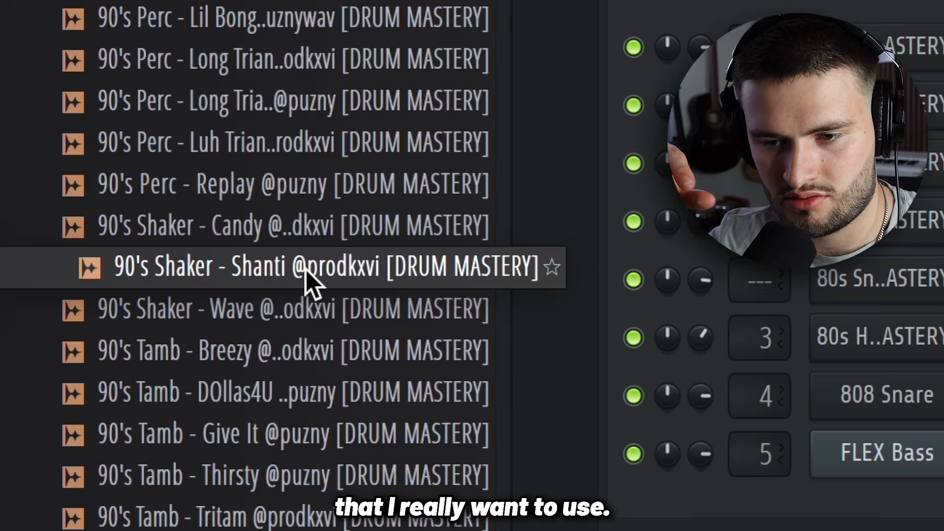
drag(305, 269, 935, 423)
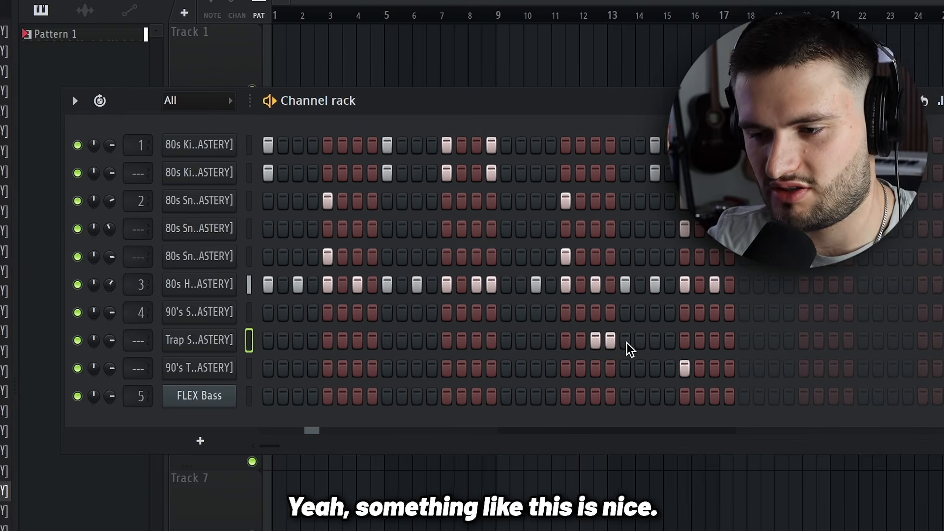
Clear the Trap sample channel's hits at steps 23 and 24 and try placing them again alongside the 90's shaker hits
right_click(603, 340)
right_click(589, 341)
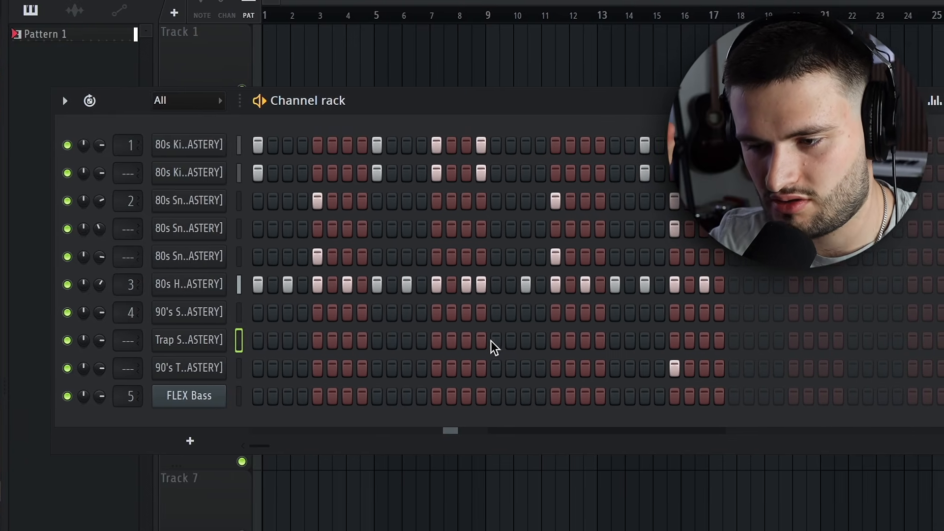
click(604, 340)
click(587, 339)
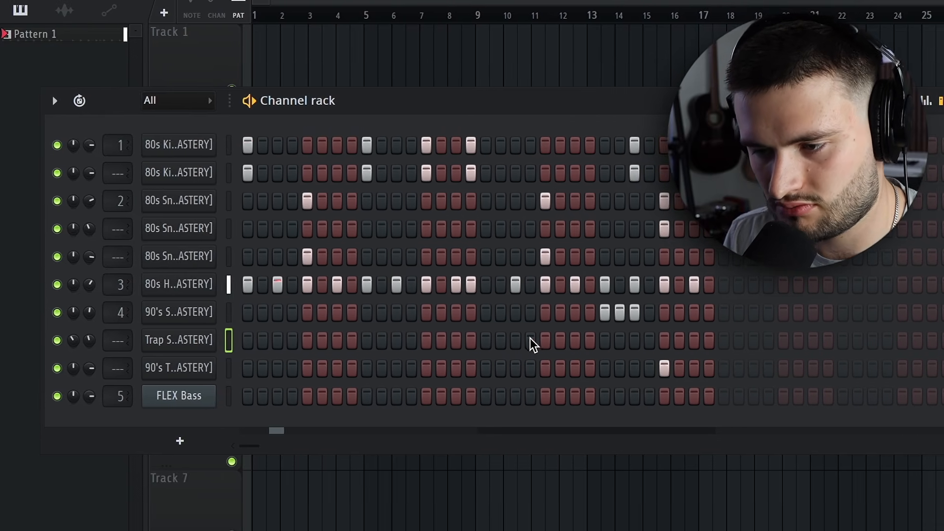
click(578, 341)
click(592, 341)
right_click(595, 309)
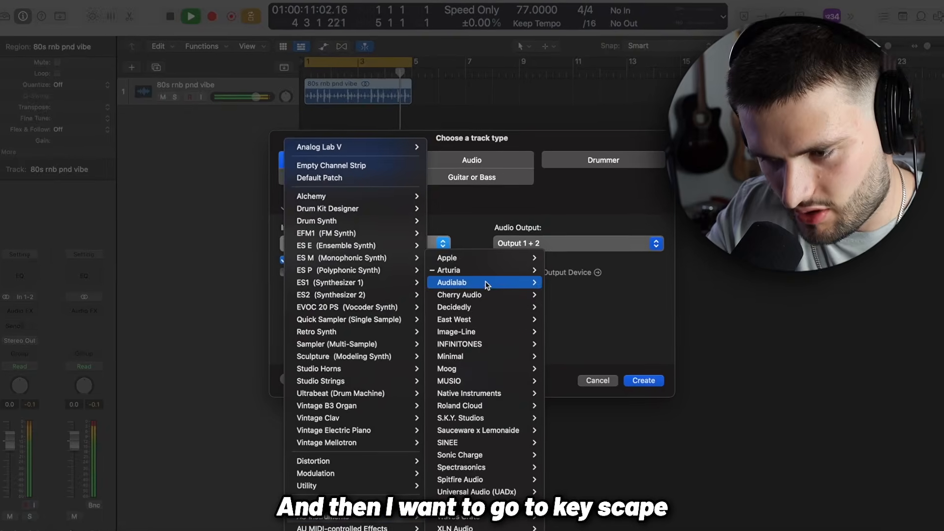
In Logic Pro, create a Keyscape instrument track and load a patch from the Vintage Digital Keys category
mouse_move(487, 467)
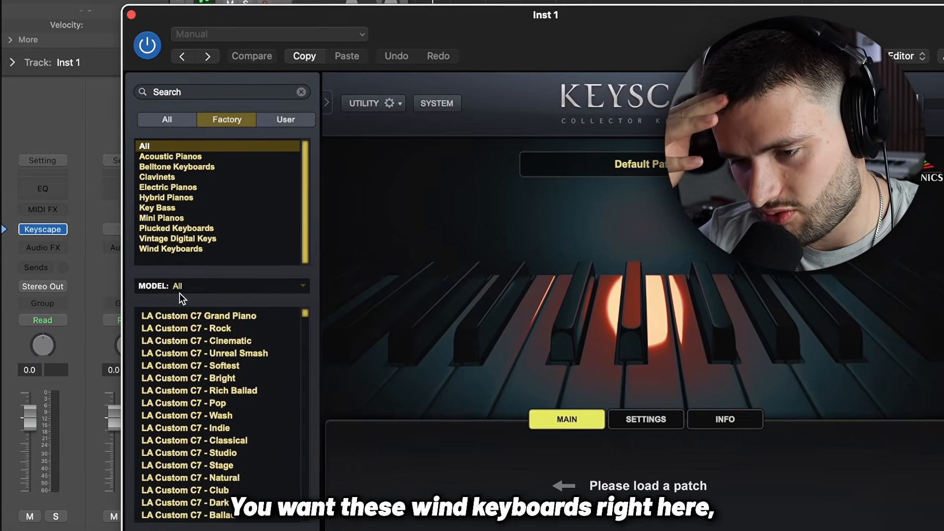
click(181, 249)
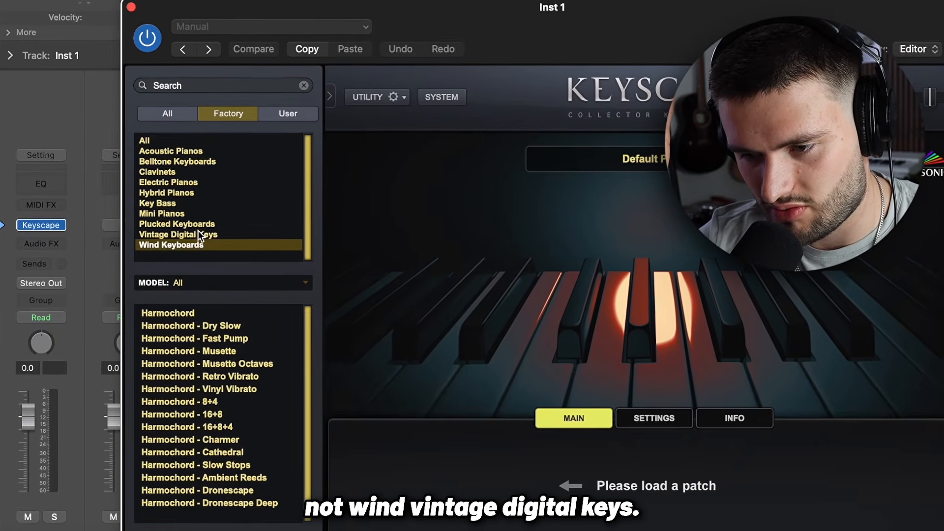
click(198, 234)
click(246, 315)
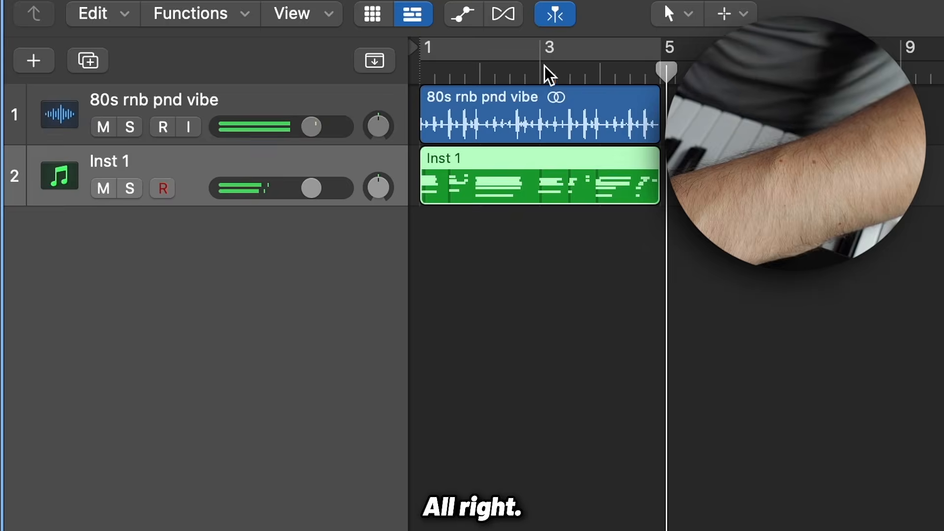
Split the Inst 1 region at bar 3 and delete its second half
click(549, 75)
key(super+Right)
key(super+t)
click(521, 346)
key(Delete)
Repeat the trimmed Inst 1 region up to bar 5 to match the drum loop's length
key(super+Left)
key(super+Left)
key(super+Left)
key(super+Left)
click(458, 186)
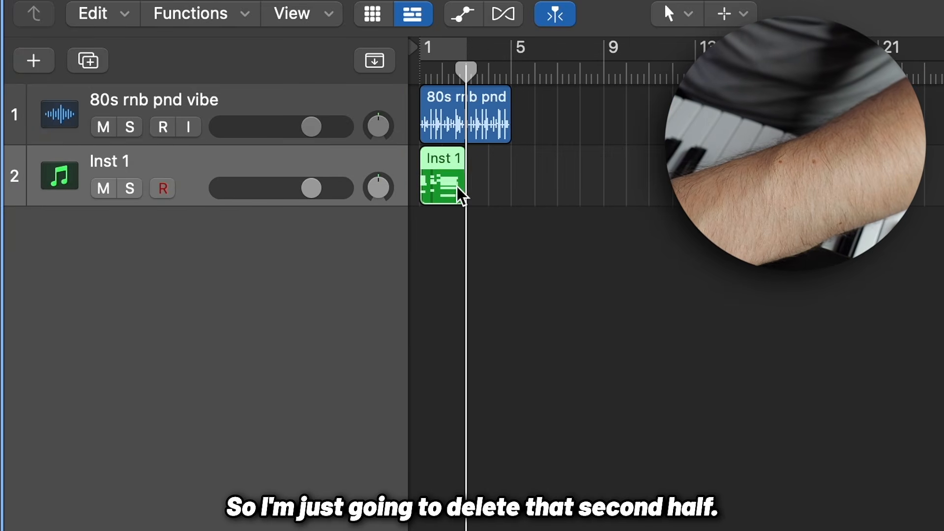
drag(458, 188, 504, 186)
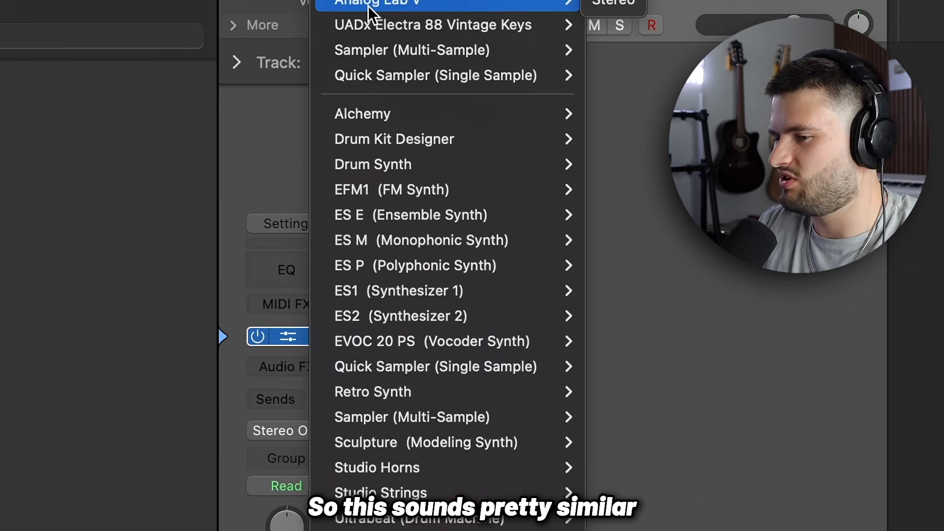
Load Analog Lab V as the track's instrument and browse the KXVI - Sonic Mastery bank for a synth pad
mouse_move(368, 29)
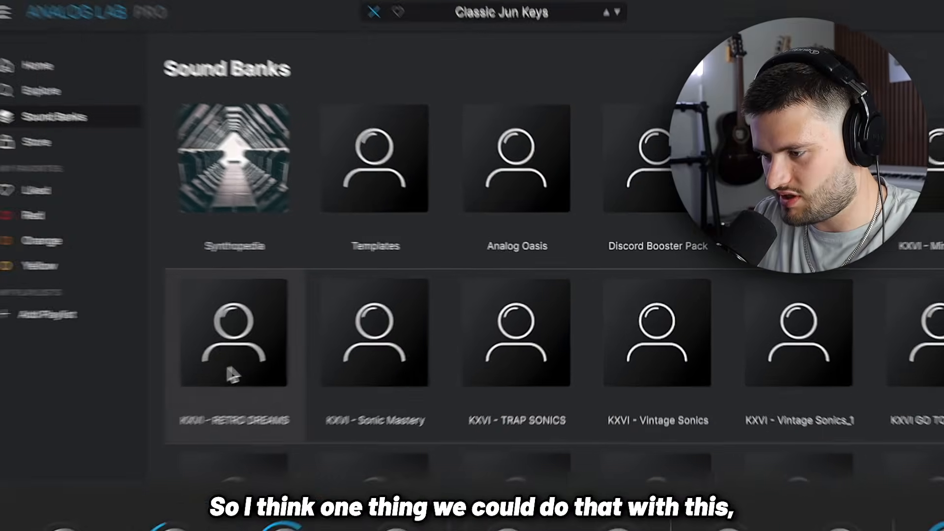
scroll(371, 278, down, 2)
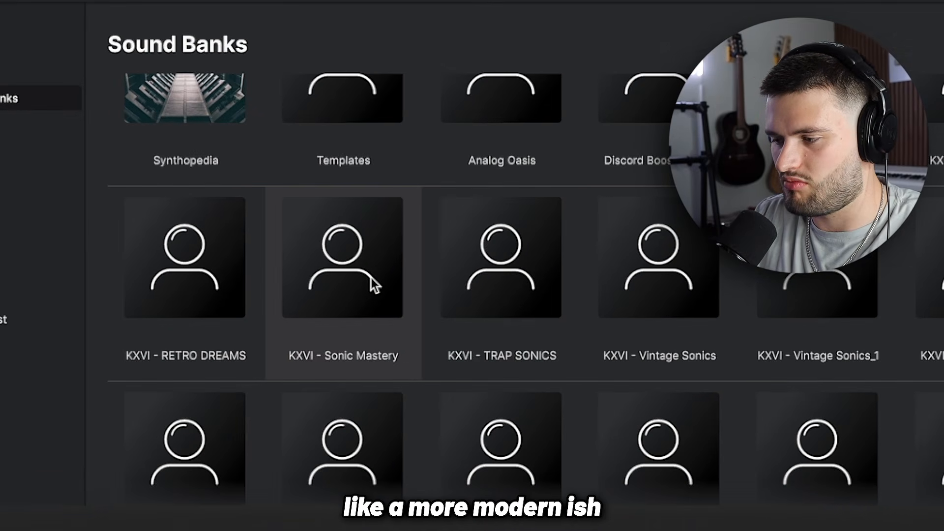
click(356, 243)
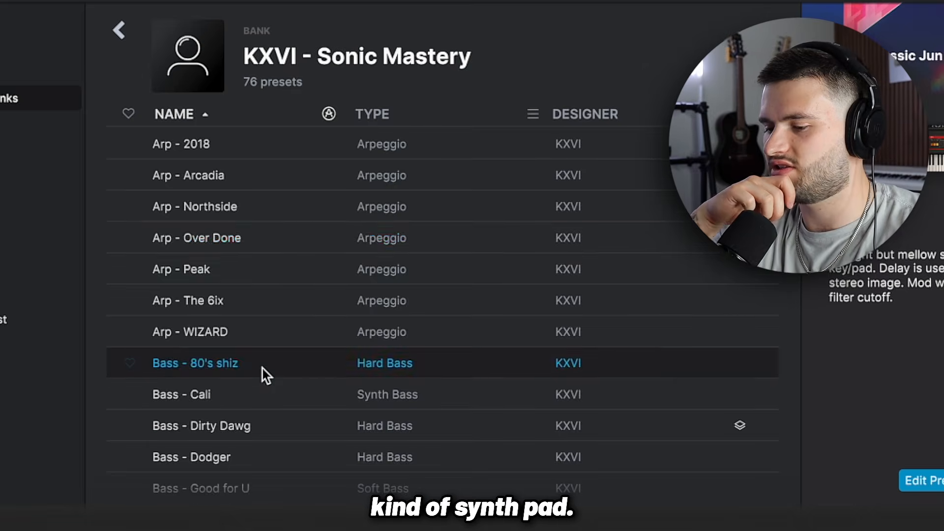
scroll(262, 375, down, 10)
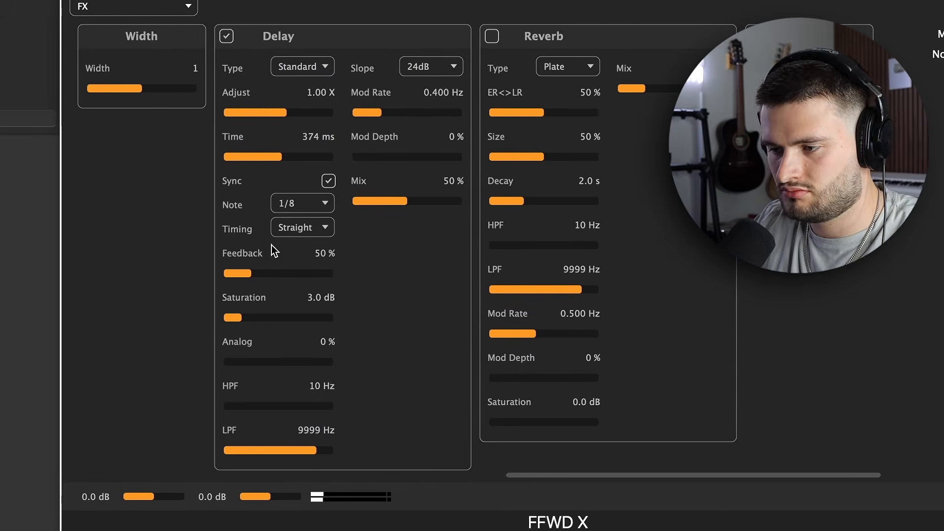
Set the FFWD X delay to 1/16 notes, 16% mix, 5% mod depth and 234 Hz HPF, and adjust its saturation and analog amount
click(279, 206)
click(294, 263)
drag(371, 194, 363, 199)
click(363, 148)
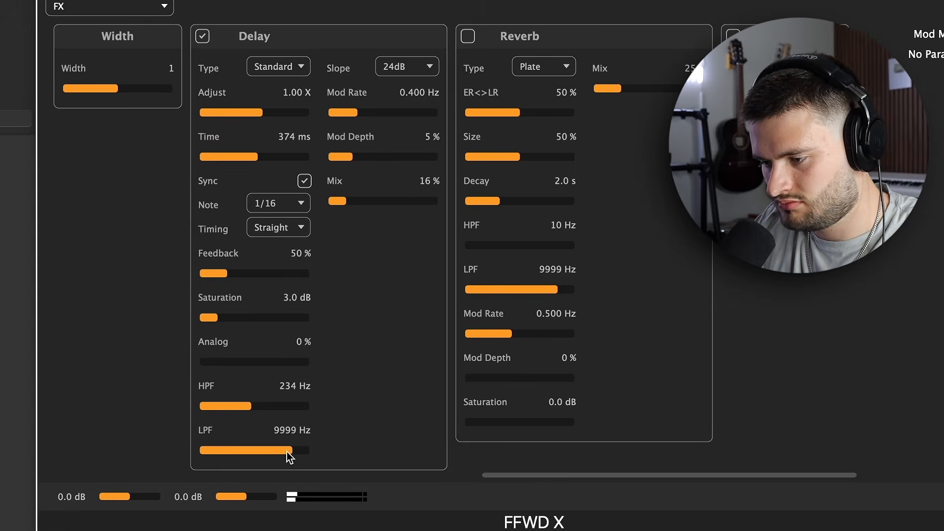
drag(219, 318, 253, 313)
click(222, 362)
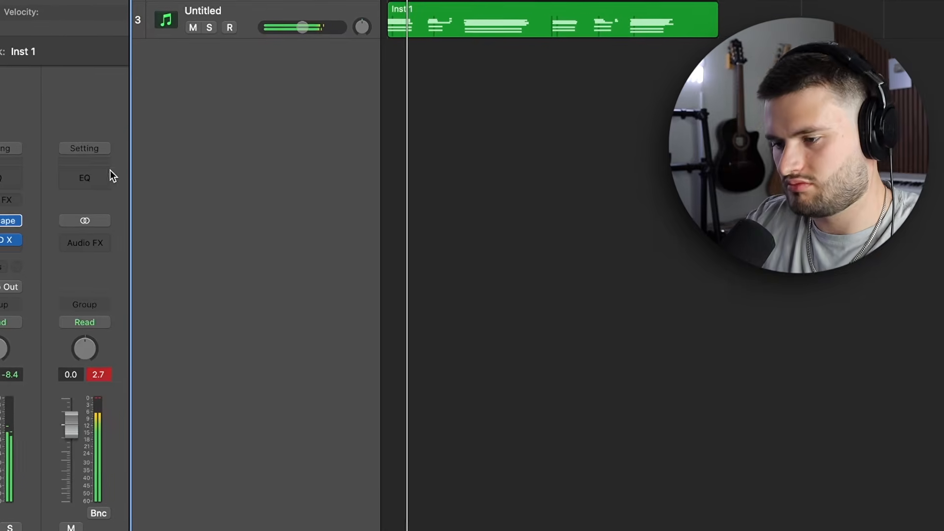
Load the KXVI MASTER 2 channel strip setting on the output channel
click(88, 150)
mouse_move(138, 431)
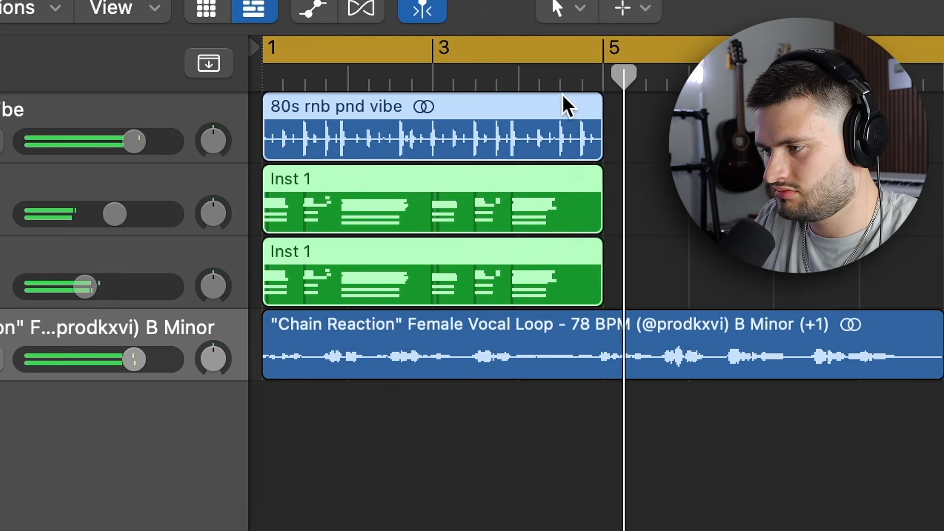
Loop the drum region and both Inst 1 regions to bar 9
drag(599, 179, 932, 179)
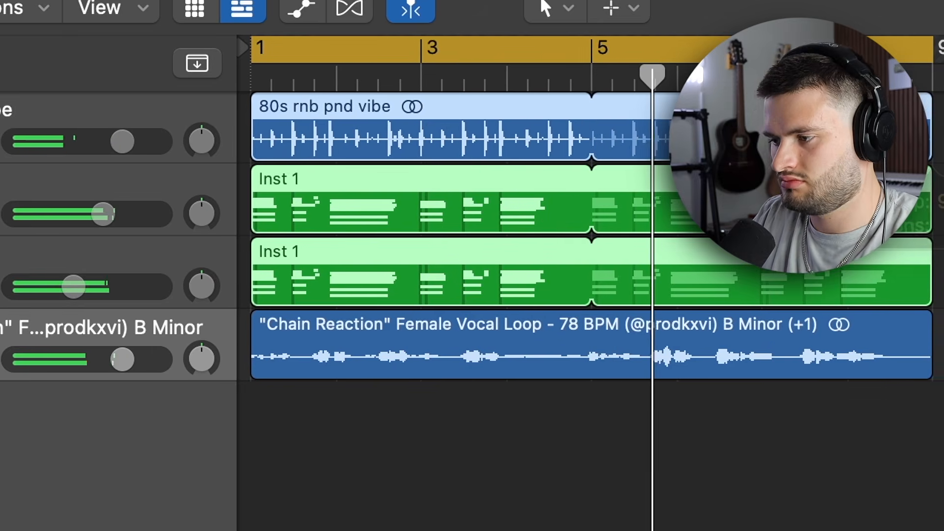
Bounce the "Chain Reaction" female vocal loop region in place
click(552, 359)
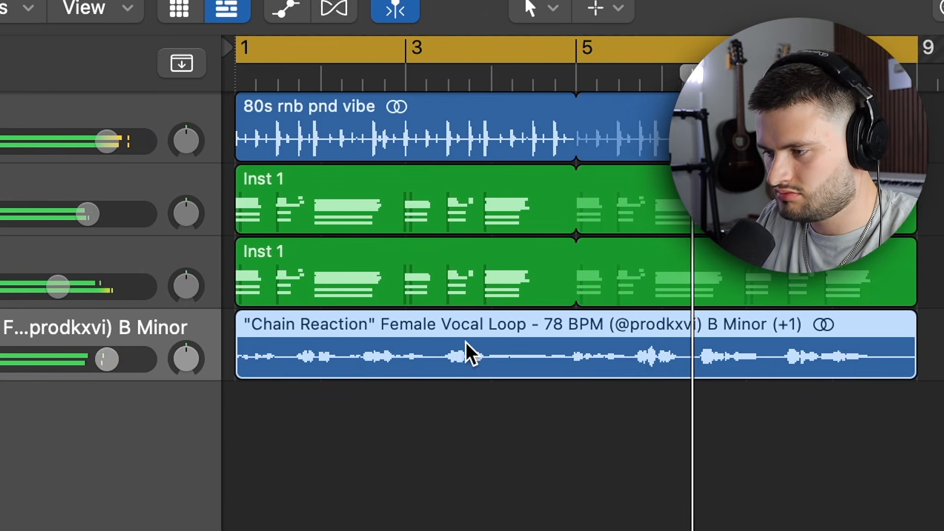
right_click(478, 359)
click(501, 364)
key(Return)
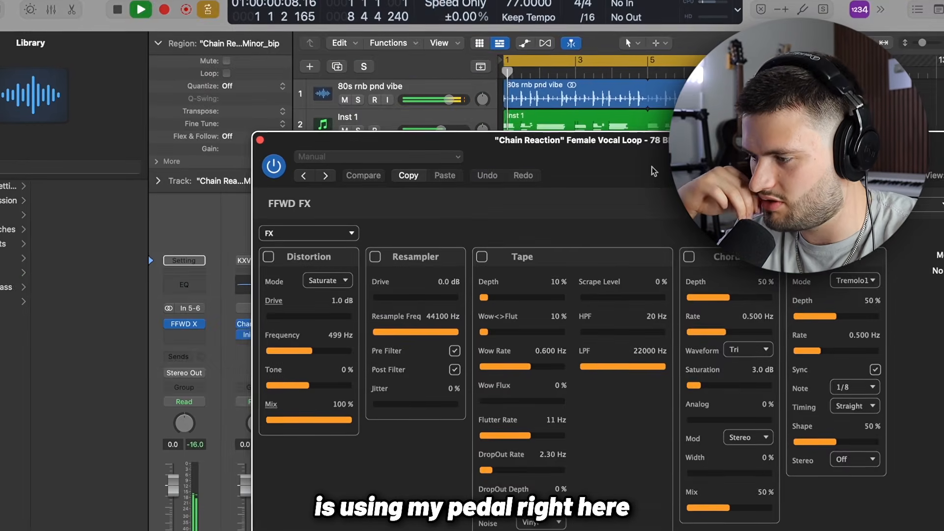
Look through the FFWD X effect modules on the bounced vocal track and reopen the plug-in
scroll(171, 397, right, 5)
scroll(361, 441, left, 5)
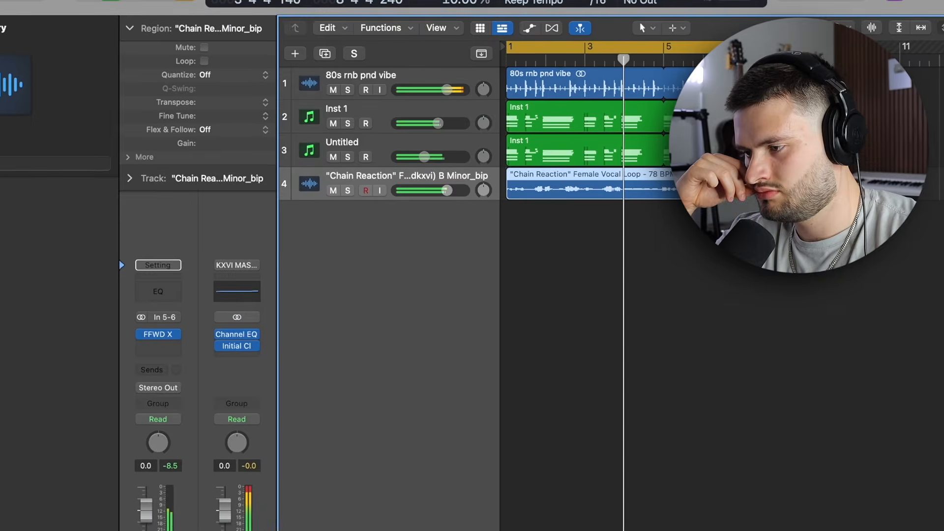
click(157, 340)
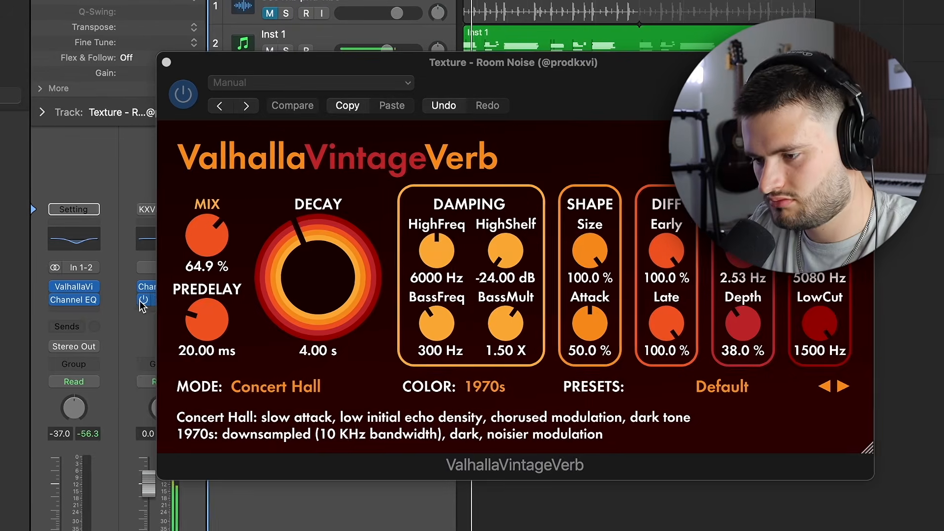
Insert a Pitch Shifter as the next effect on the KXVI MASTER 2 output channel
click(141, 302)
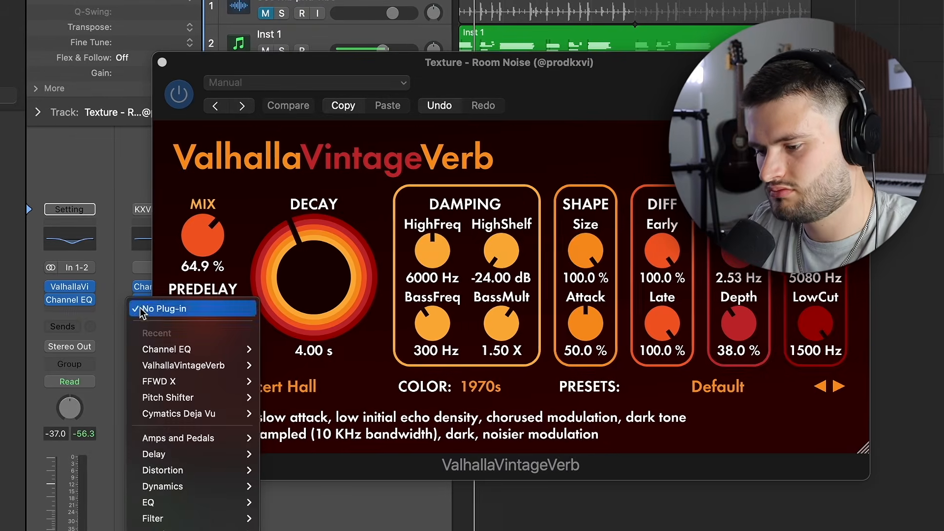
click(159, 398)
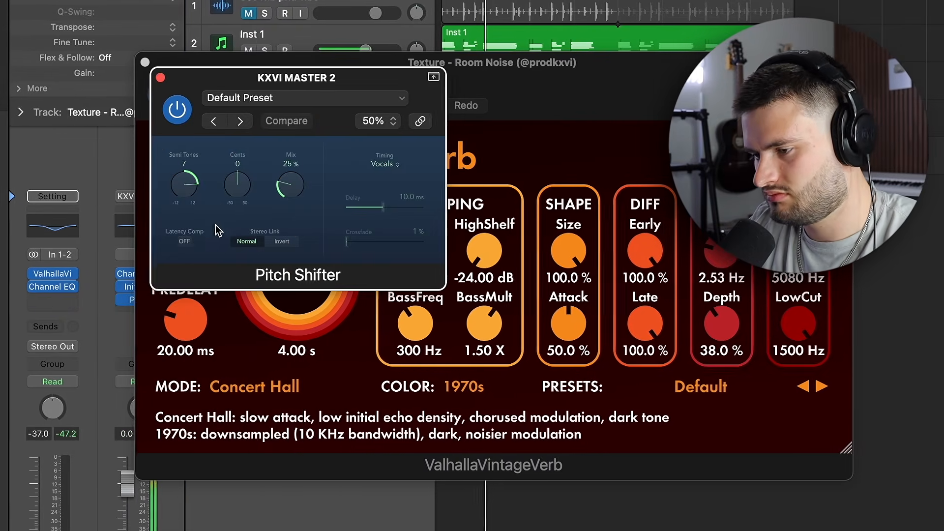
Shape the vocal loop's Channel EQ by pulling down the boosted 484 Hz band and cutting the low frequencies
click(148, 78)
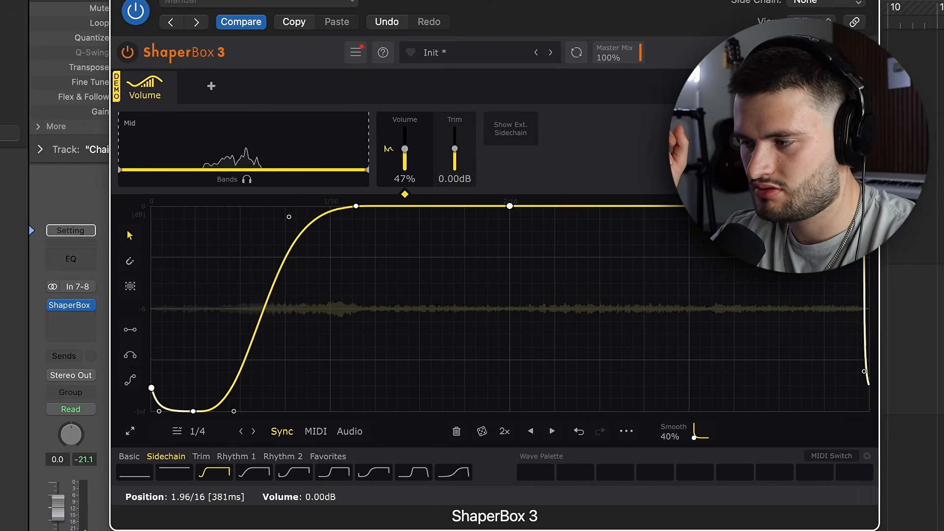
click(186, 85)
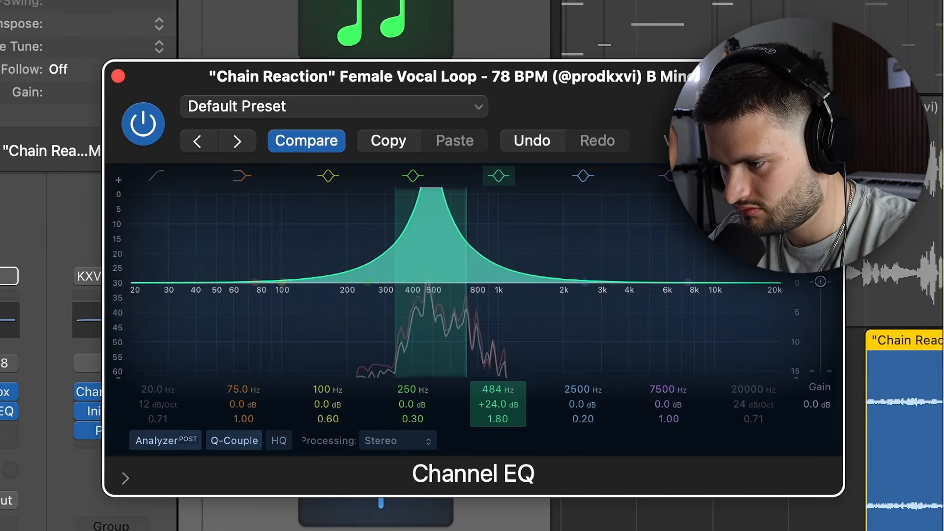
drag(394, 196, 384, 333)
drag(313, 247, 182, 389)
drag(222, 251, 210, 390)
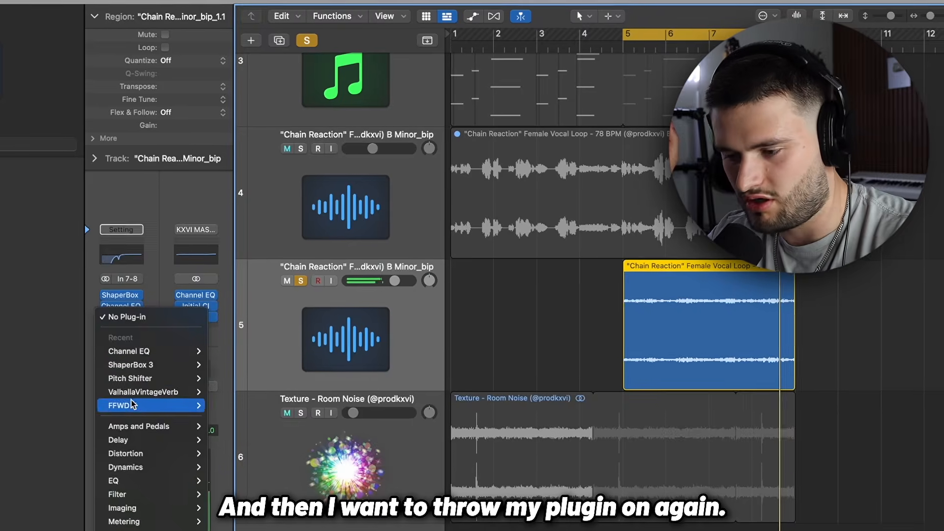
Add FFWD X after the vocal loop's Channel EQ, with delay at 7% mix and a reverb mix slightly below 25%
click(131, 405)
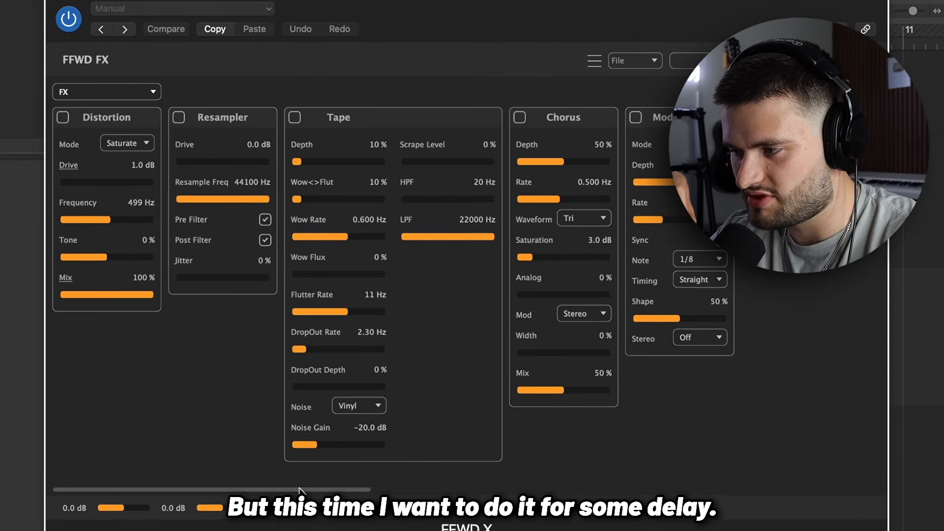
drag(301, 492, 492, 496)
click(567, 118)
drag(492, 443, 529, 449)
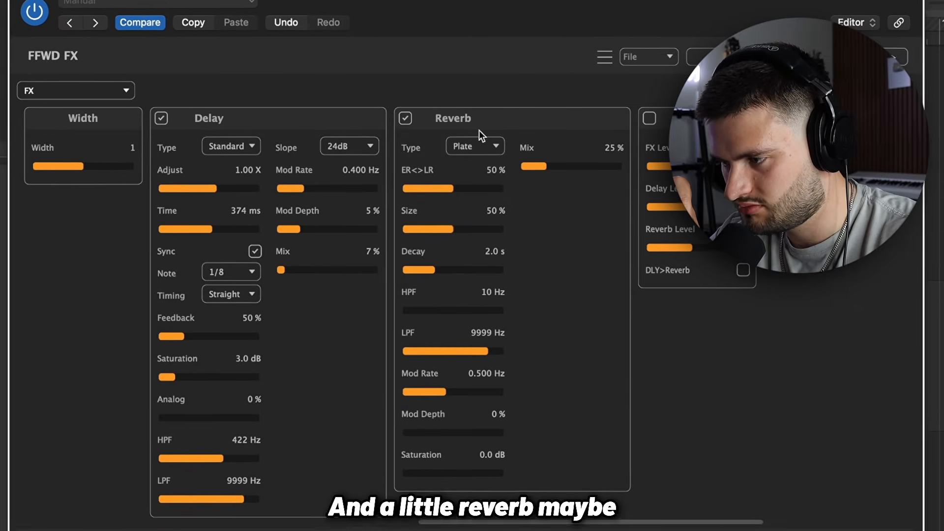
drag(543, 165, 531, 165)
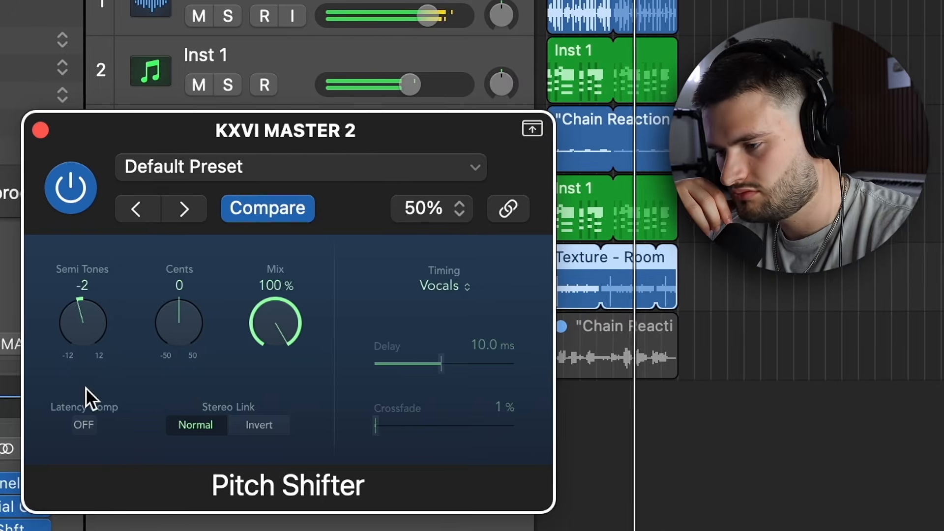
Set the Pitch Shifter on KXVI MASTER 2 to -2 semitones at 100% mix and close its window
drag(88, 394, 78, 371)
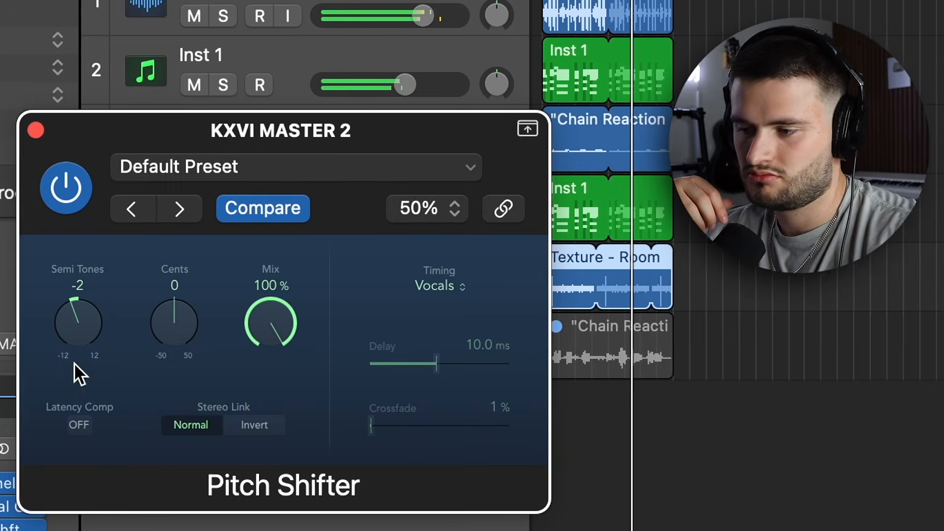
click(30, 130)
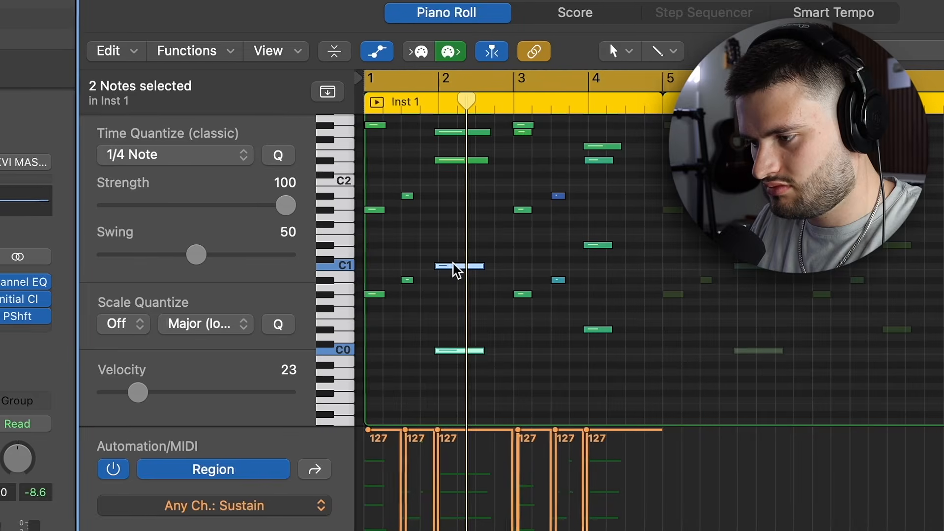
Move the bar 2 bass notes of the Inst 1 chords down to C2, C1 and C0
drag(451, 163, 447, 186)
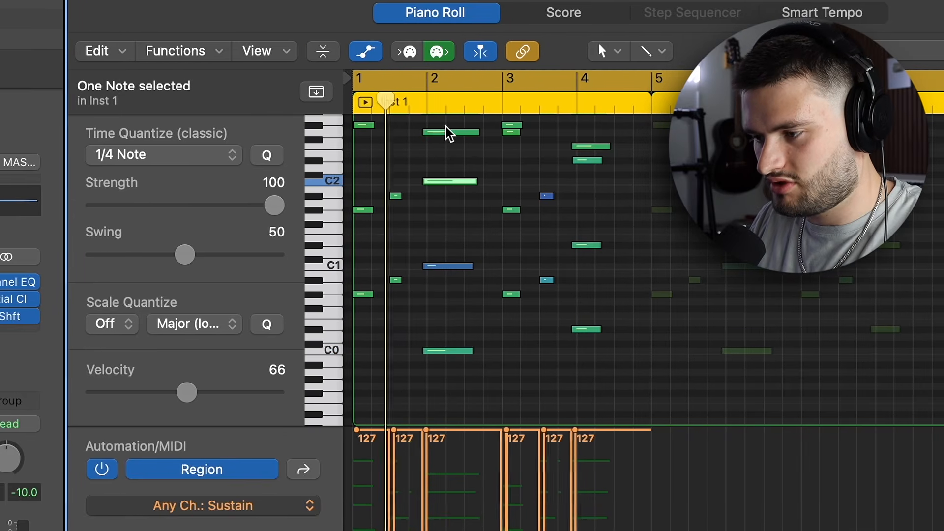
scroll(445, 126, up, 5)
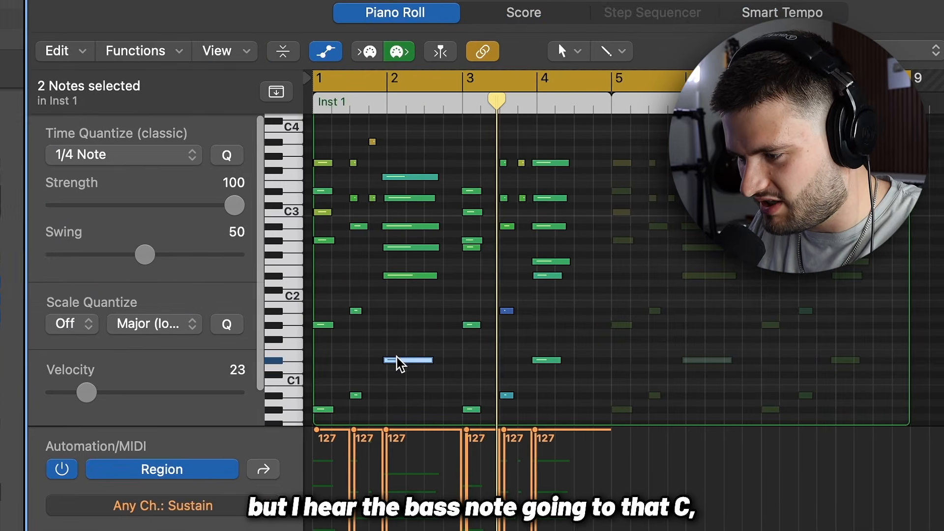
click(400, 362)
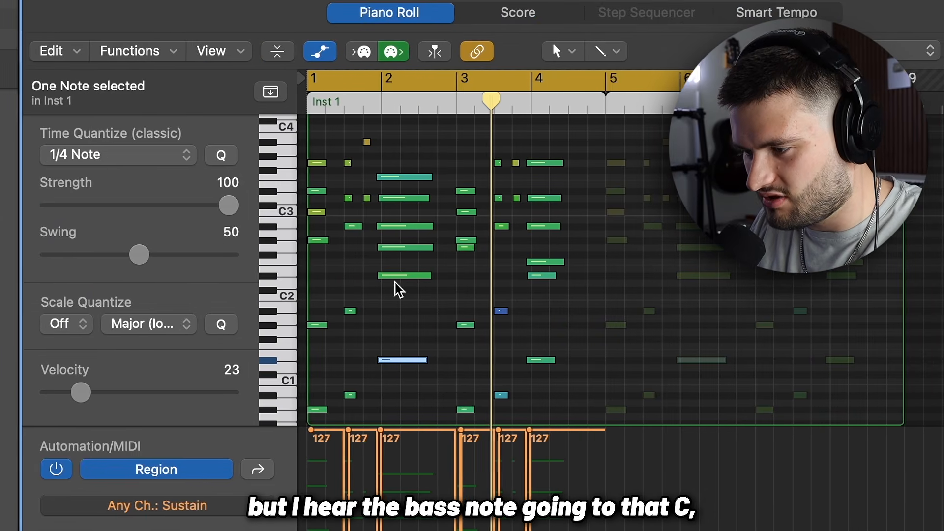
shift+click(397, 276)
drag(397, 276, 396, 297)
scroll(399, 297, down, 3)
scroll(391, 319, down, 3)
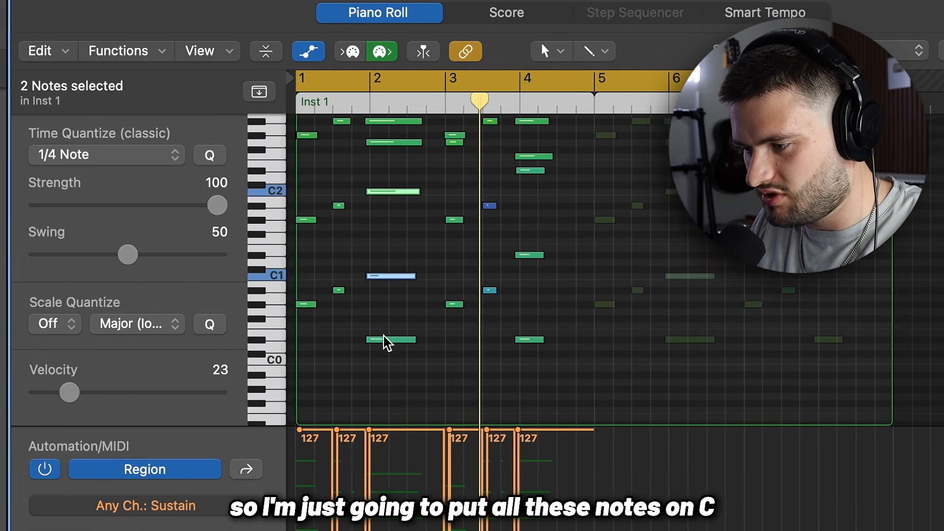
drag(394, 345, 390, 370)
Solo the Inst 3 track and play it together with the soloed chord tracks
key(space)
scroll(380, 315, up, 3)
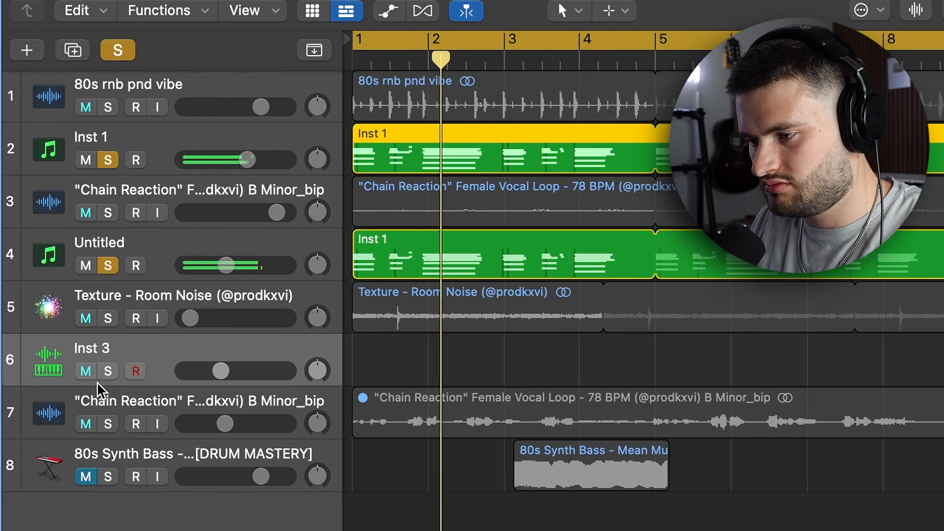
click(104, 375)
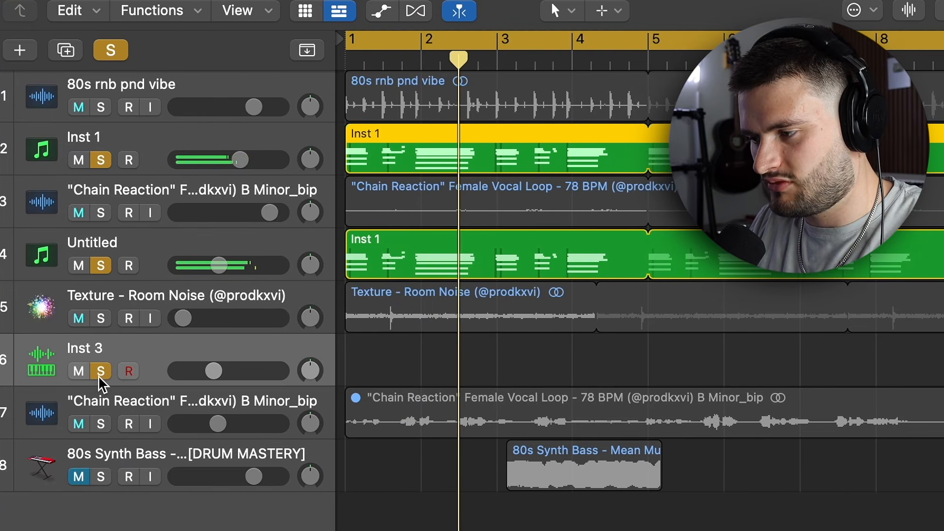
key(space)
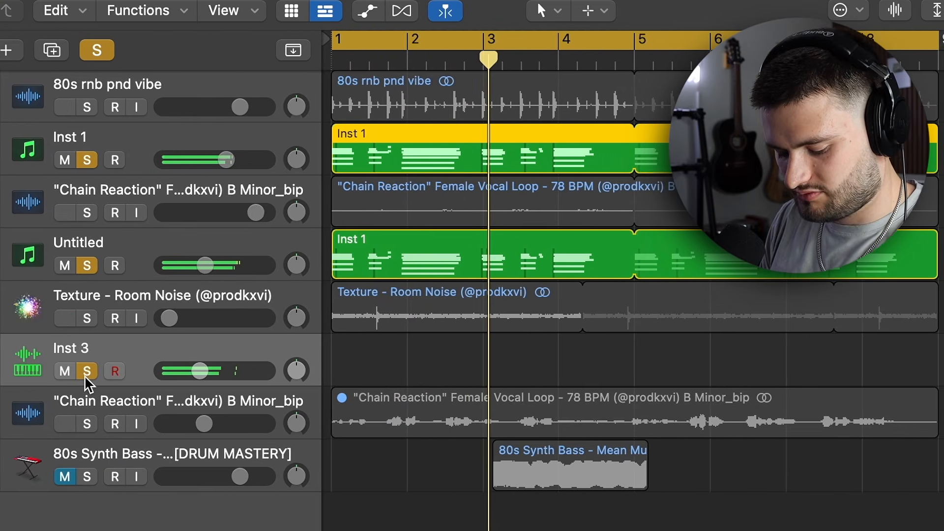
key(space)
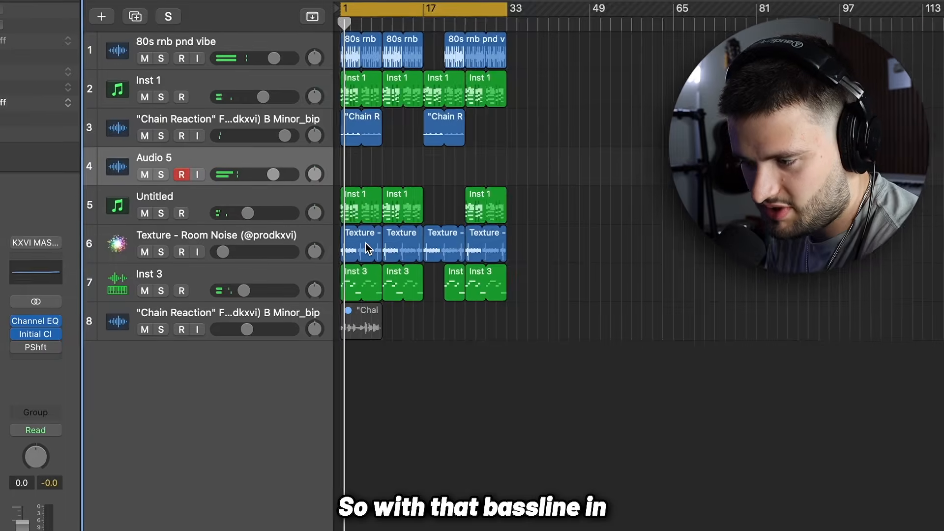
Open the first bassline region on the Inst 3 track for editing
key(z)
key(z)
double_click(367, 280)
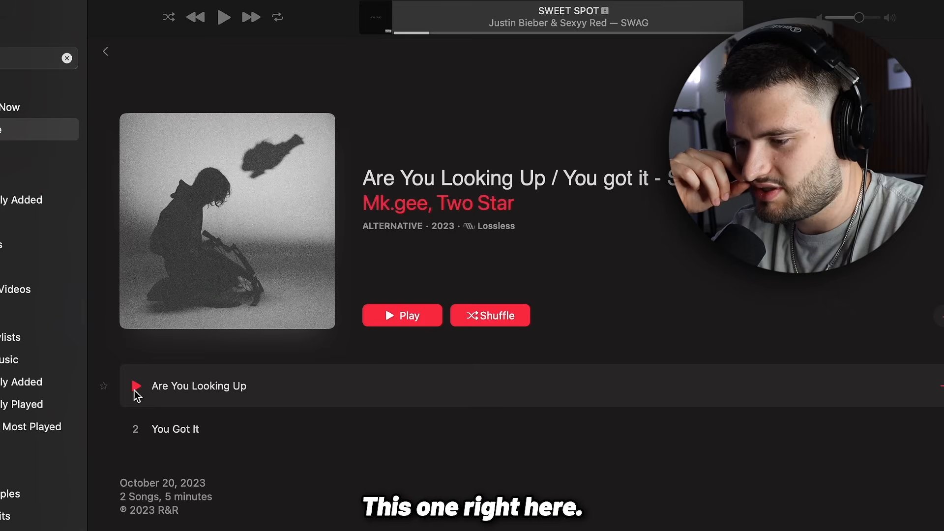
Switch to Apple Music and play the reference track "You Got It"
click(139, 429)
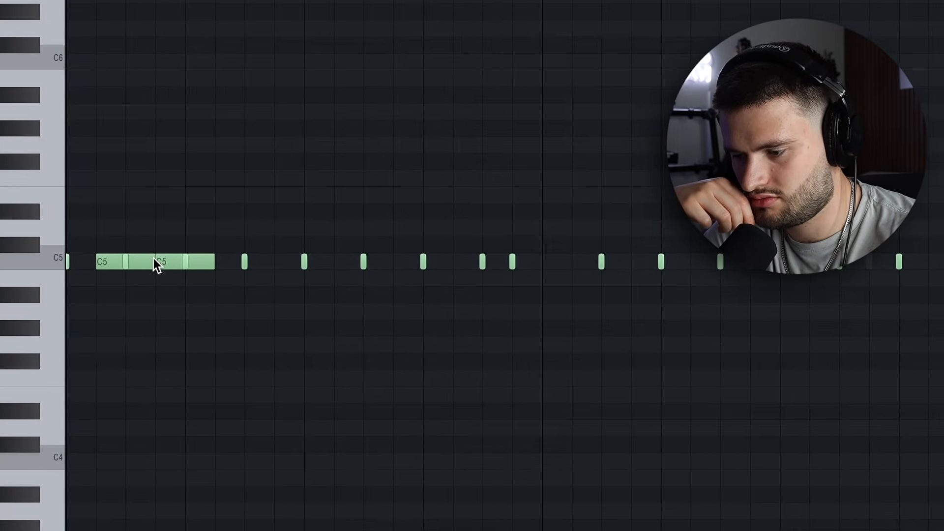
In FL Studio, try filling the gaps between the short C5 hits with long C5 notes
click(217, 262)
click(276, 263)
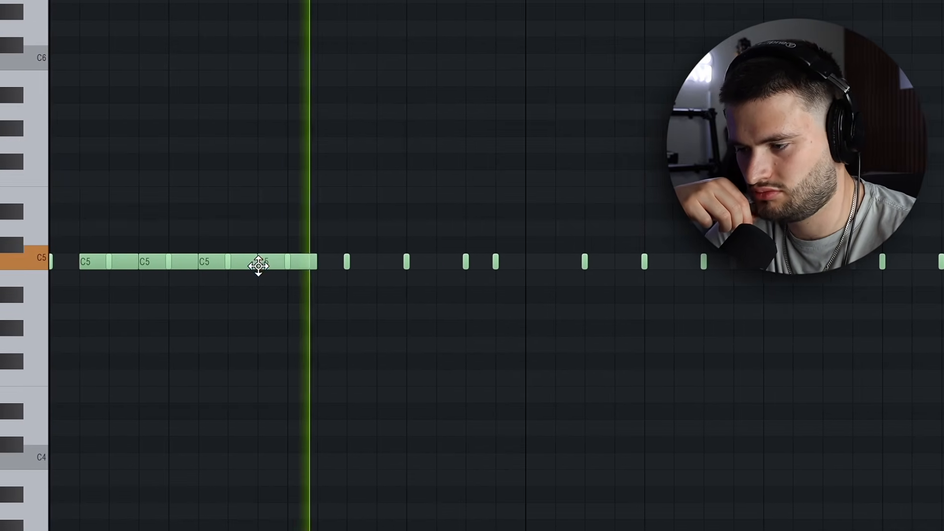
key(ctrl+z)
key(ctrl+z)
key(ctrl+z)
key(ctrl+z)
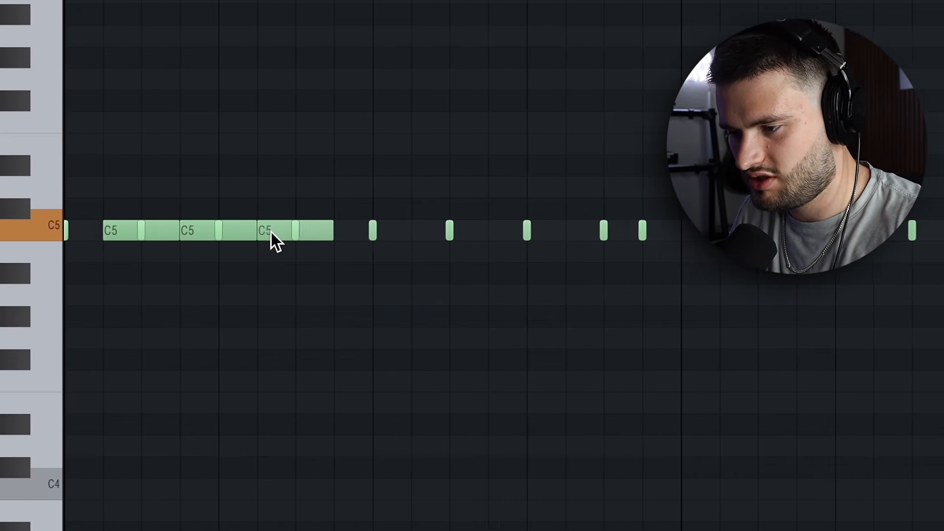
Place a fourth long C5 note directly after the first three in the piano roll
click(336, 232)
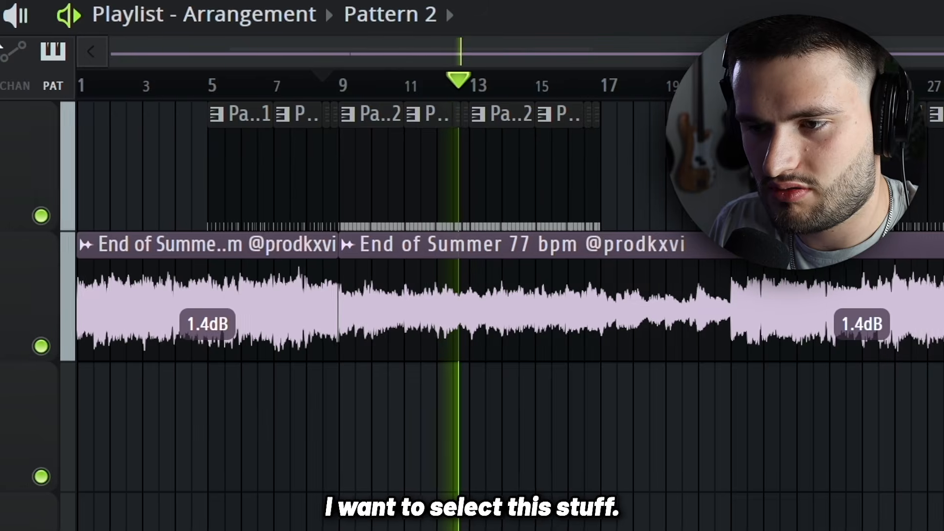
Move the End of Summer audio clip at bar 9 and the clips following it to start at bar 17
drag(422, 373, 928, 312)
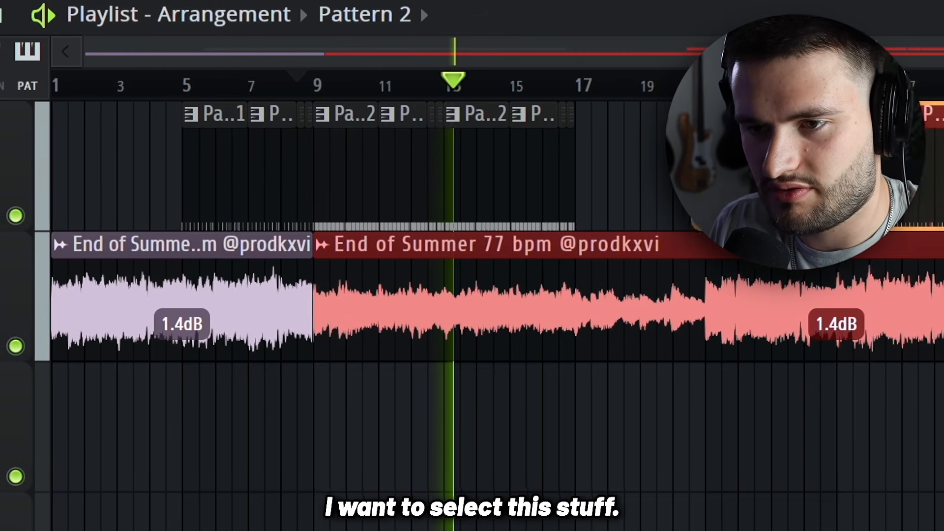
drag(421, 251, 670, 253)
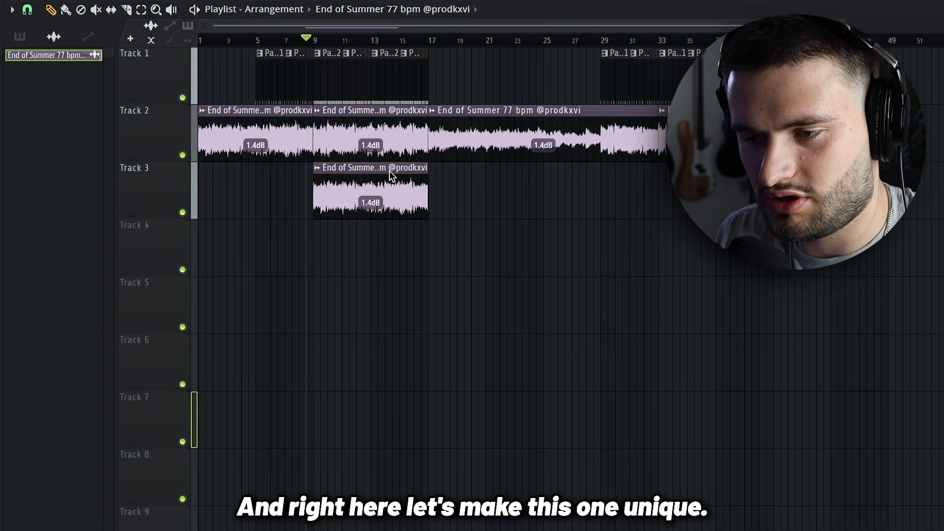
Make the End of Summer clip on Track 3 unique and set its time-stretching pitch to 100
right_click(324, 178)
click(362, 331)
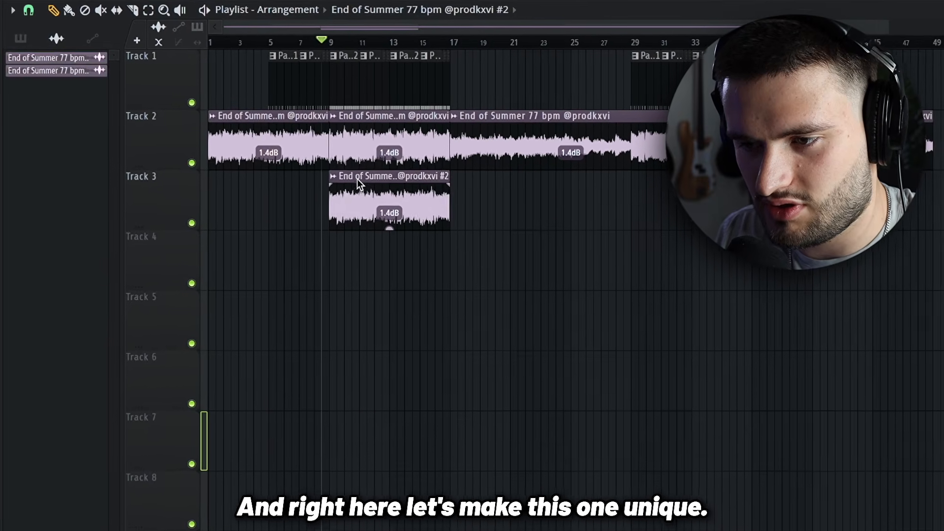
double_click(357, 179)
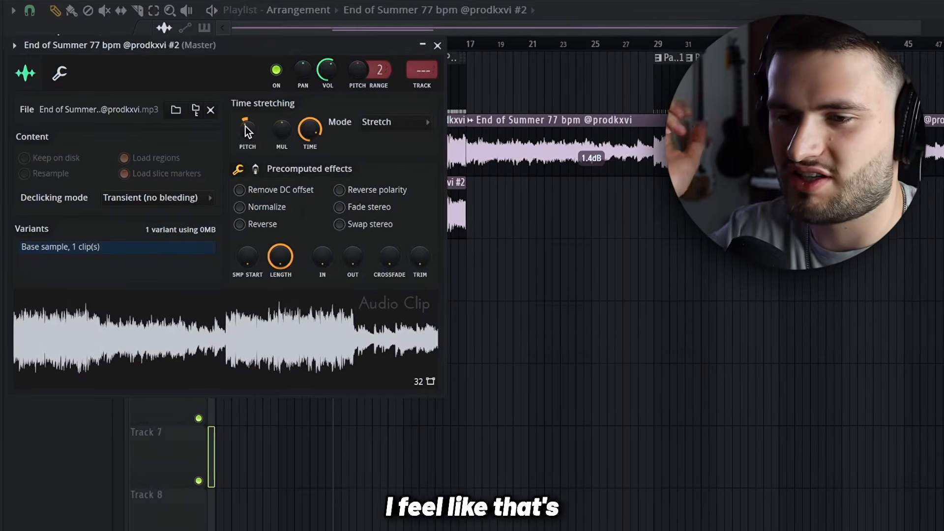
right_click(246, 126)
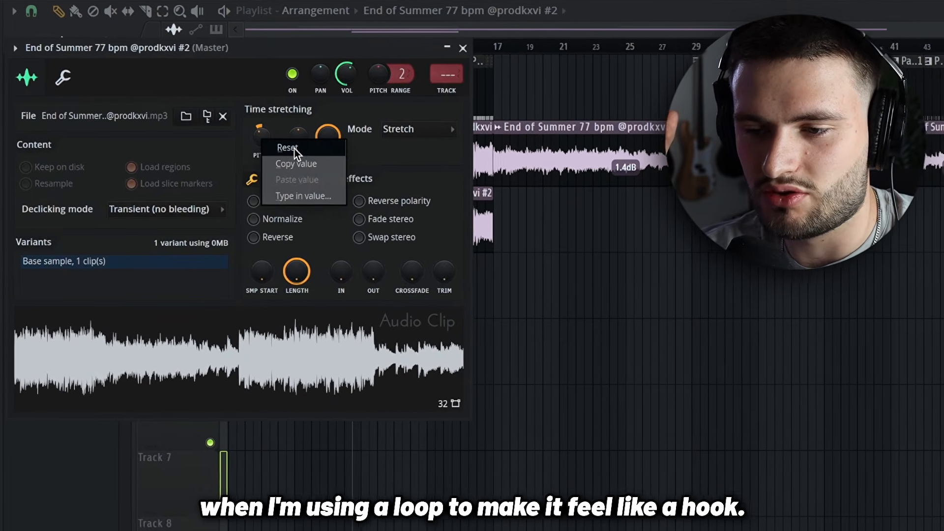
click(299, 194)
text(100)
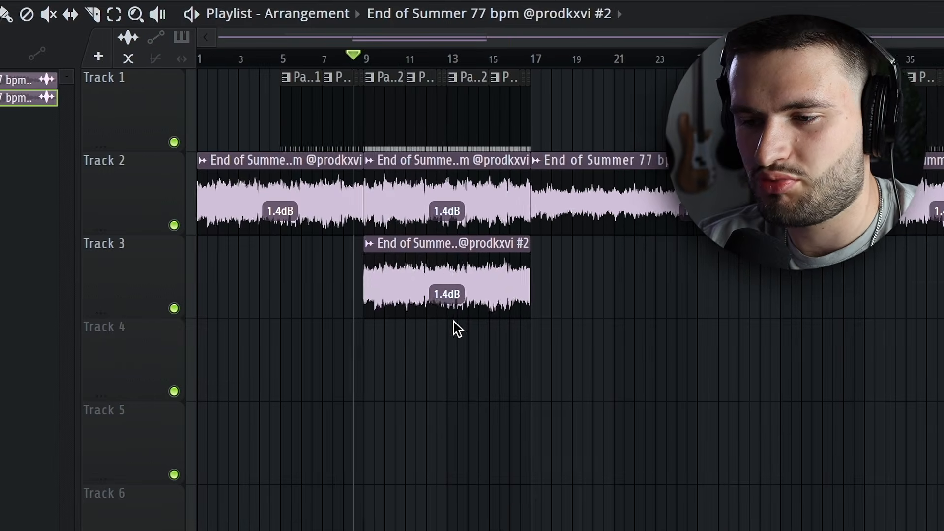
Lower the volume of the unique Track 3 clip to about -15 dB while playing the arrangement
drag(455, 326, 441, 318)
key(space)
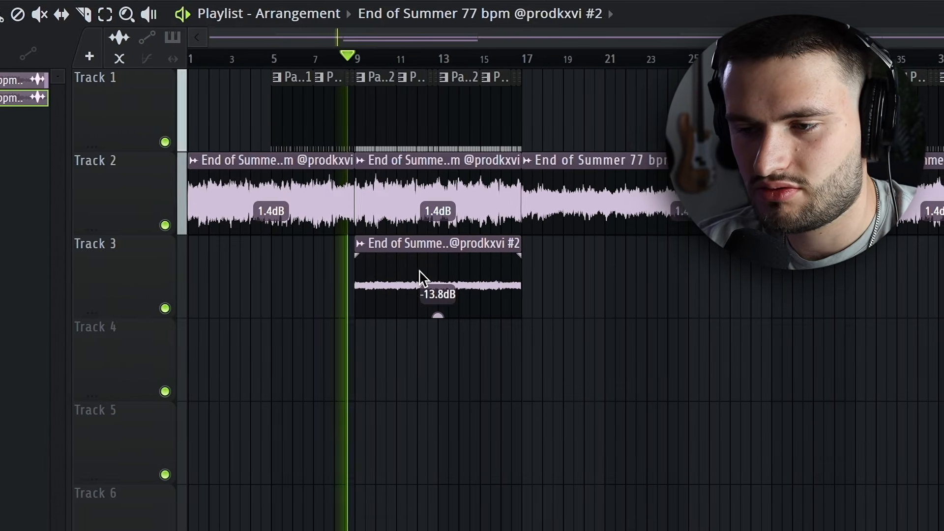
scroll(419, 272, up, 4)
scroll(417, 271, left, 3)
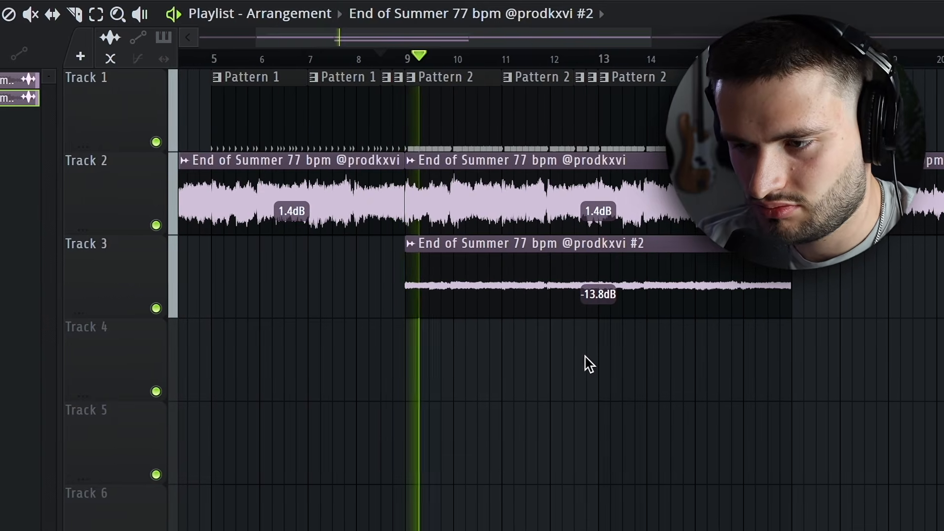
drag(591, 315, 590, 317)
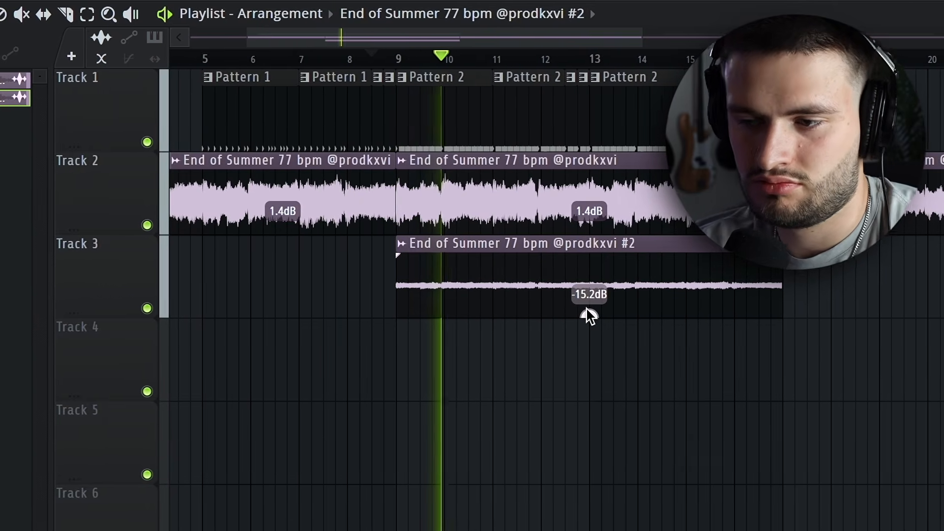
scroll(585, 316, down, 5)
drag(387, 318, 388, 321)
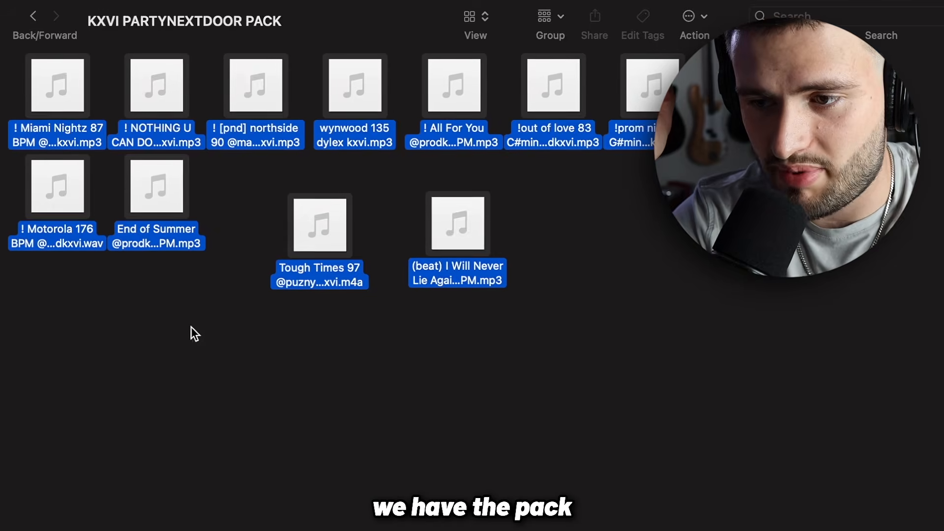
In Finder, clean up the icon arrangement of the KXVI PARTYNEXTDOOR PACK folder and select all its files
right_click(191, 327)
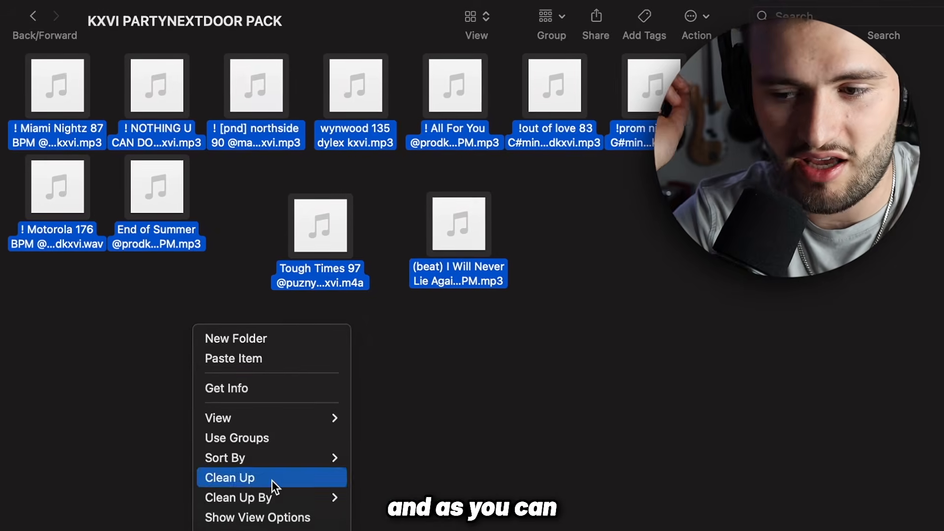
click(364, 495)
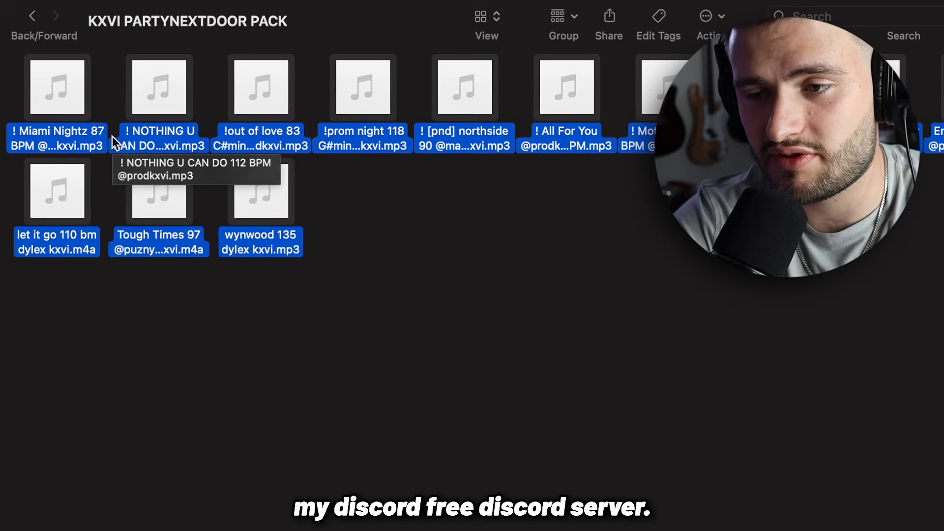
click(391, 329)
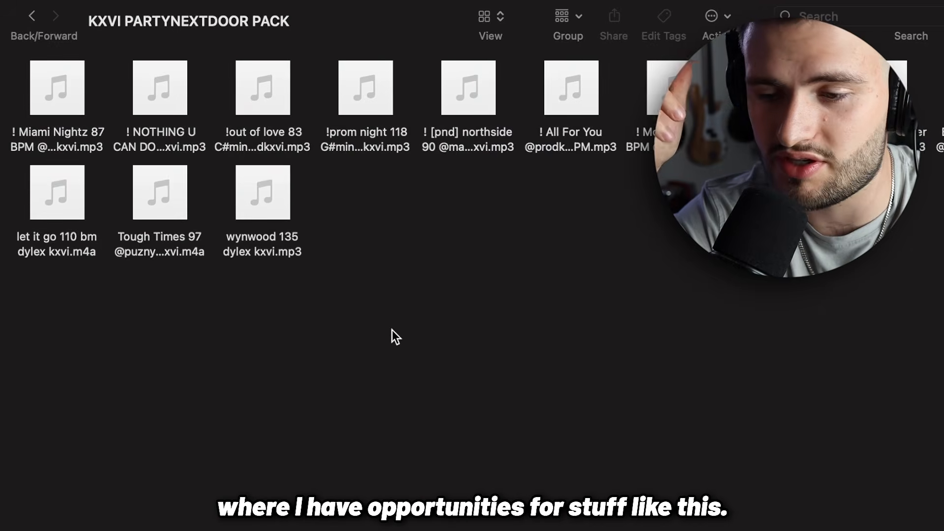
key(super+a)
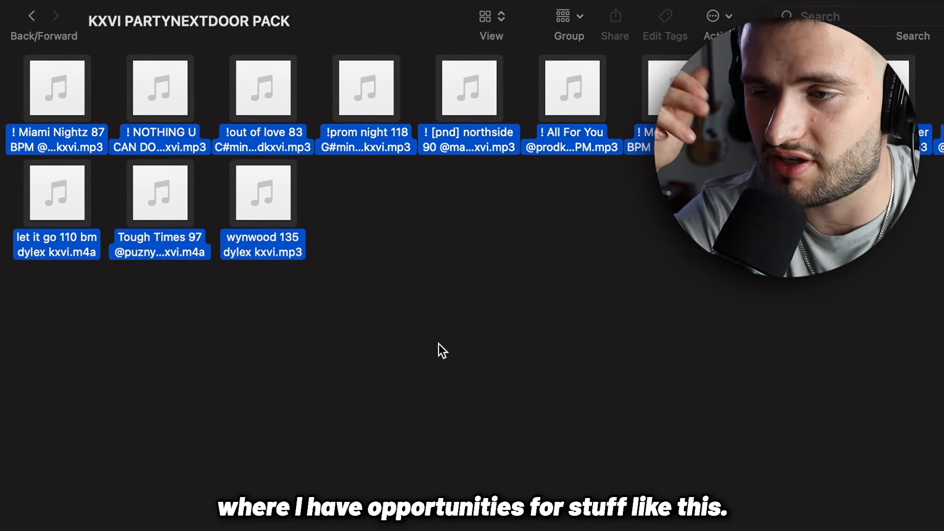
Show the KXVI PARTYNEXTDOOR PACK folder as a list and clear the selection of all files
click(508, 18)
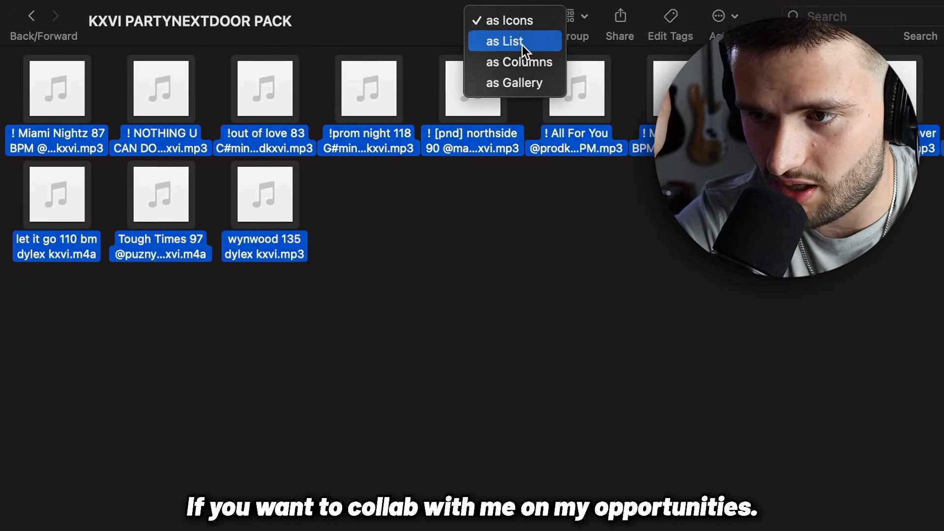
click(519, 44)
drag(413, 220, 371, 195)
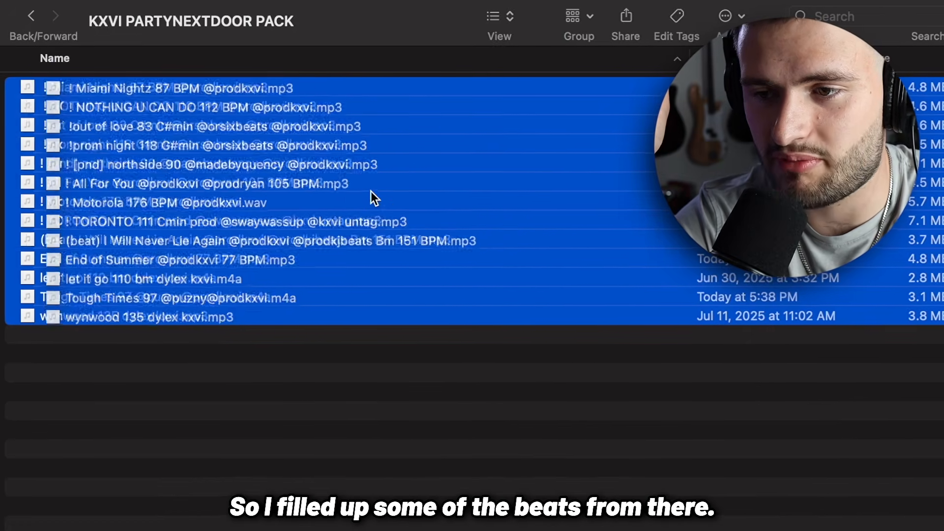
click(309, 392)
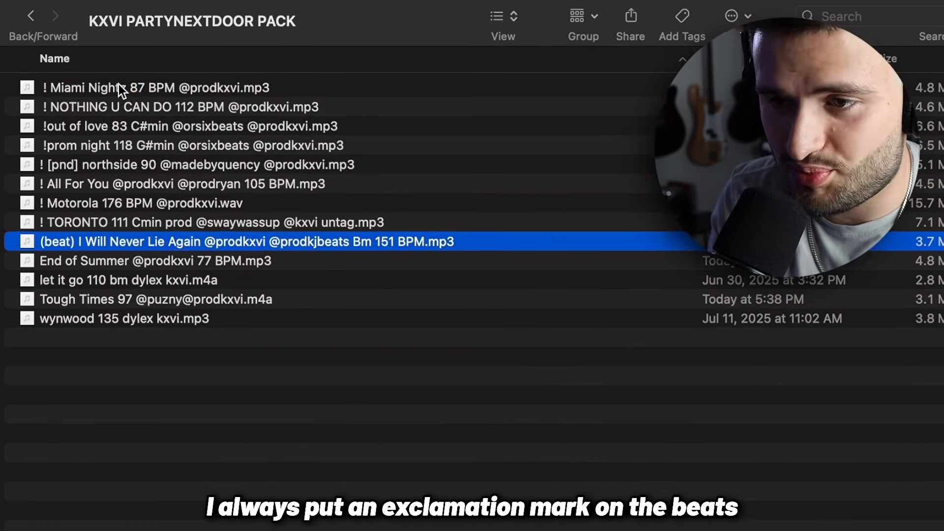
Highlight the beats whose names start with an exclamation mark, from Miami Nightz through TORONTO, and deselect them again
click(119, 84)
shift+click(98, 226)
drag(99, 225, 134, 227)
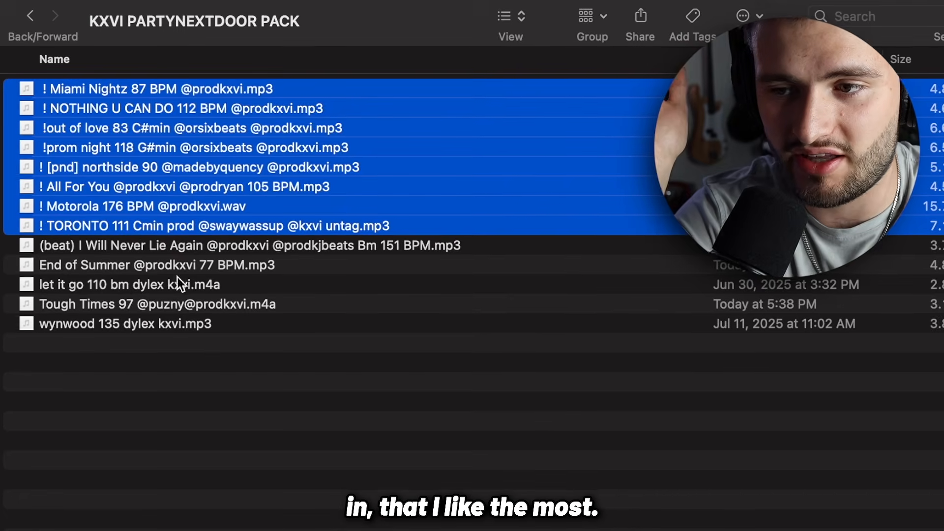
click(170, 364)
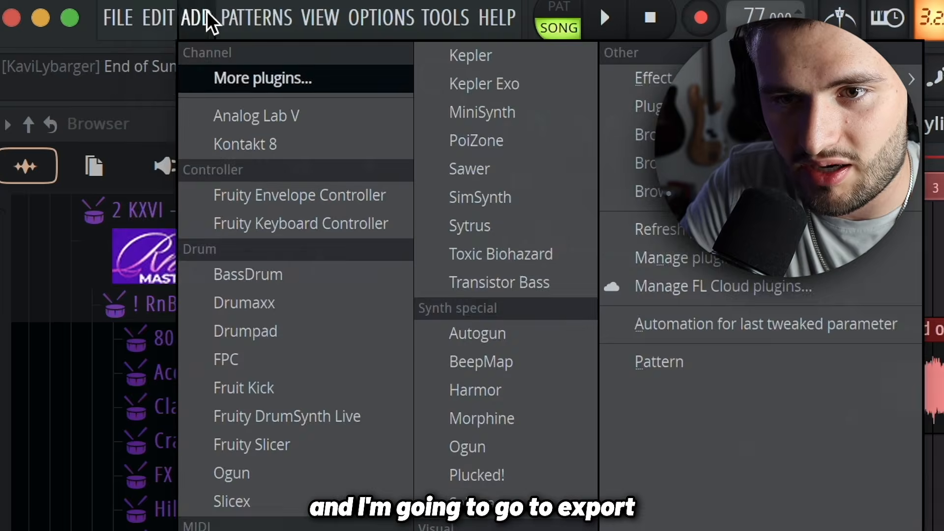
In FL Studio, export the End of Summer project as a zipped song file into the KXVI PARTYNEXTDOOR PACK folder in Downloads
click(119, 5)
mouse_move(193, 327)
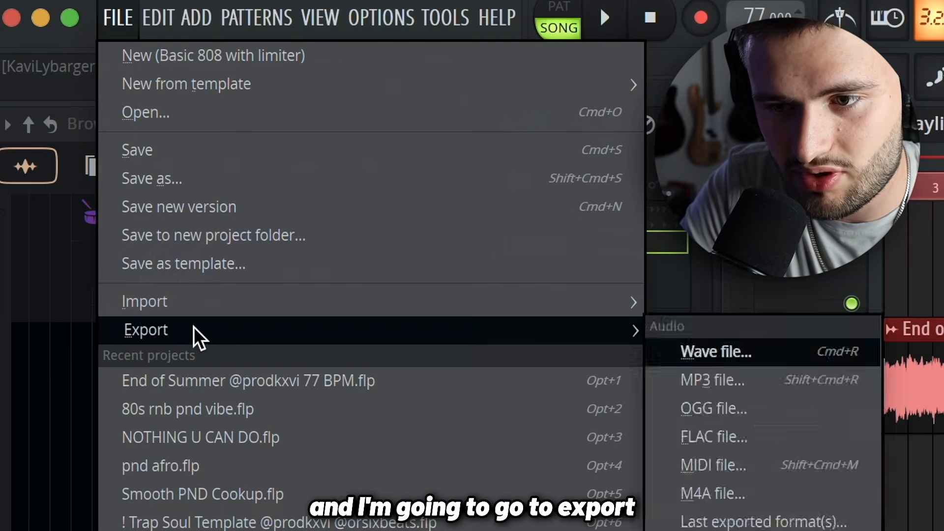
click(515, 404)
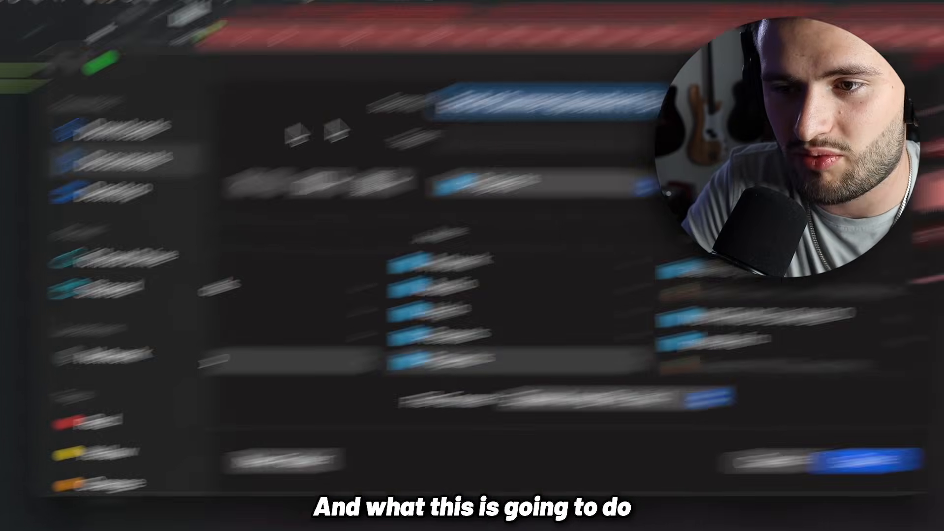
click(155, 143)
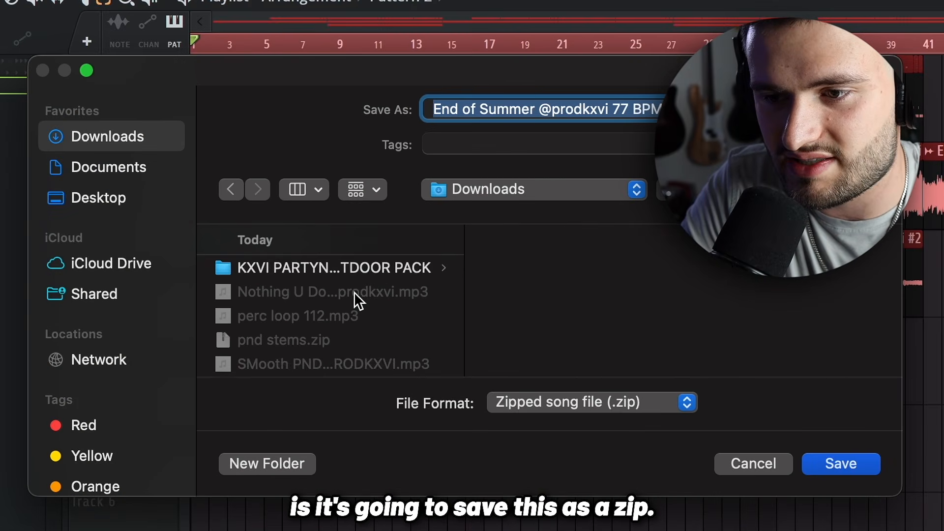
click(357, 296)
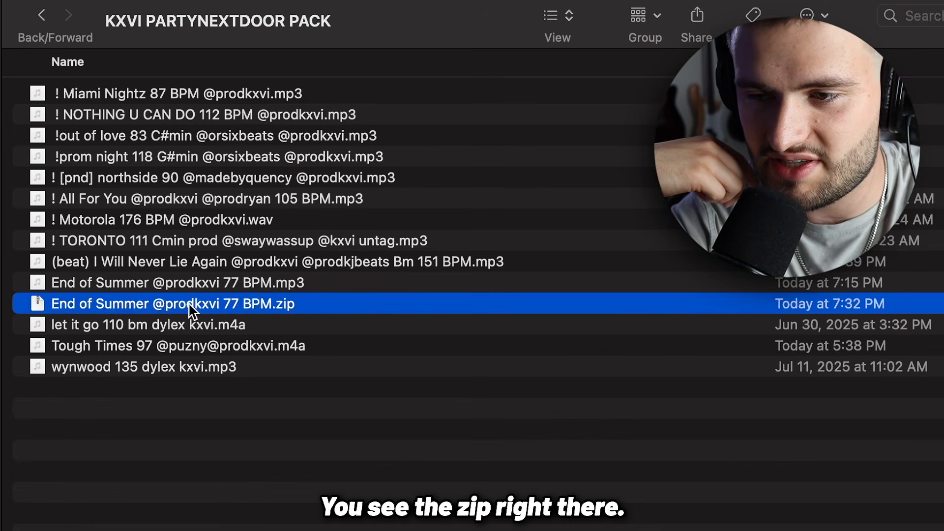
In Finder, extract the End of Summer zip, inspect the drum samples and FLP in the extracted folder, and return to the pack folder
double_click(264, 313)
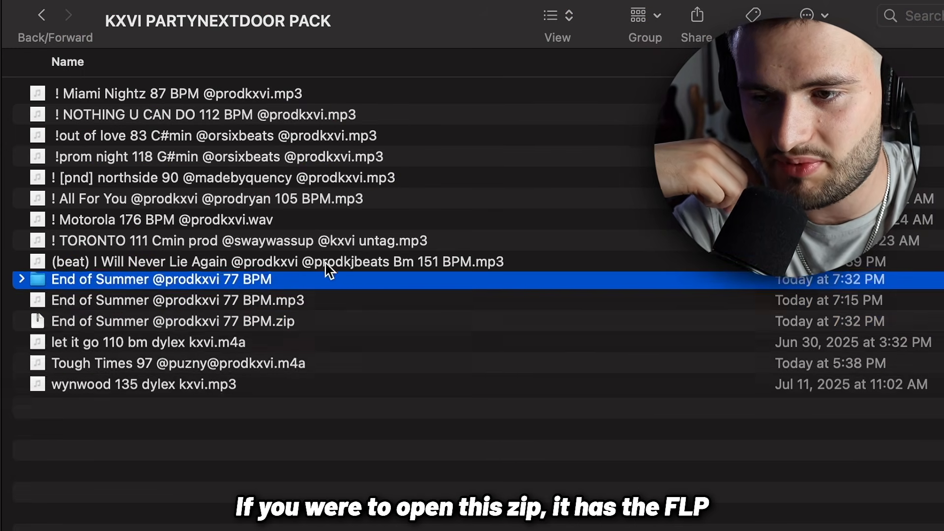
double_click(195, 283)
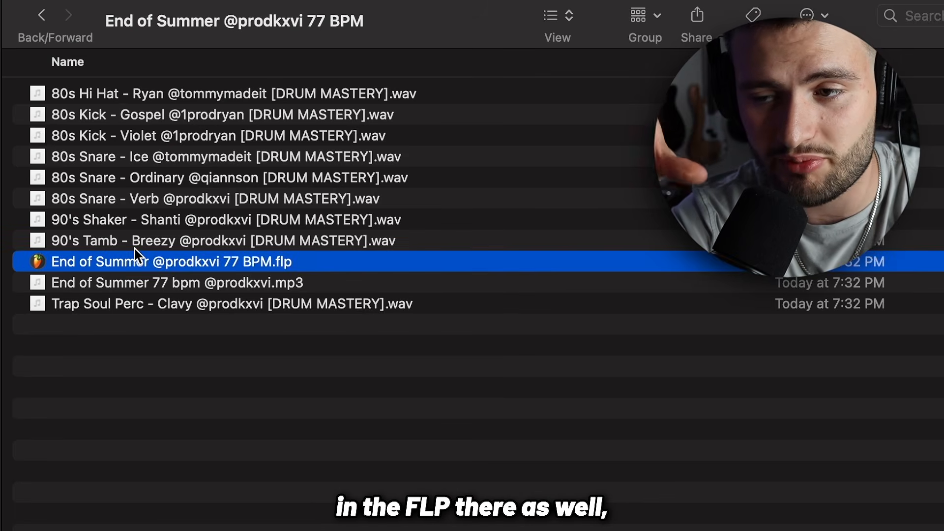
click(164, 133)
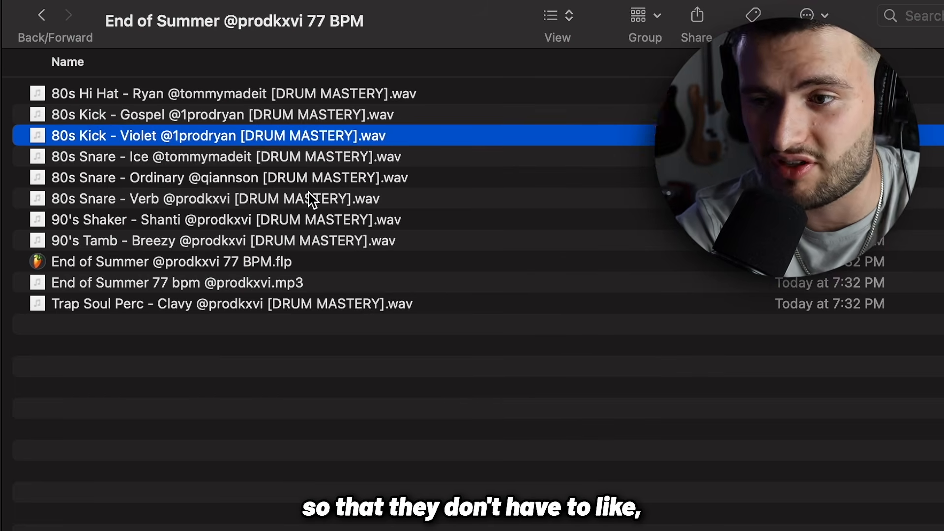
click(338, 228)
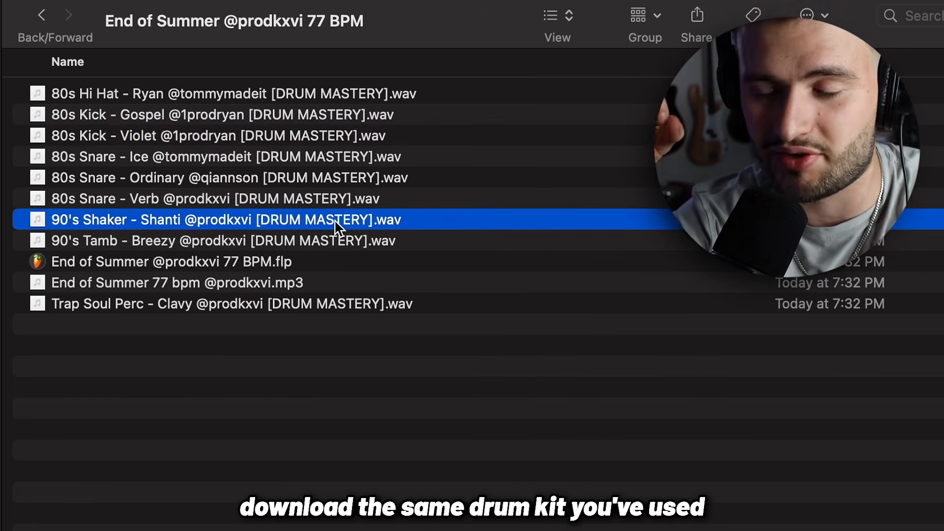
click(205, 270)
key(super+bracketleft)
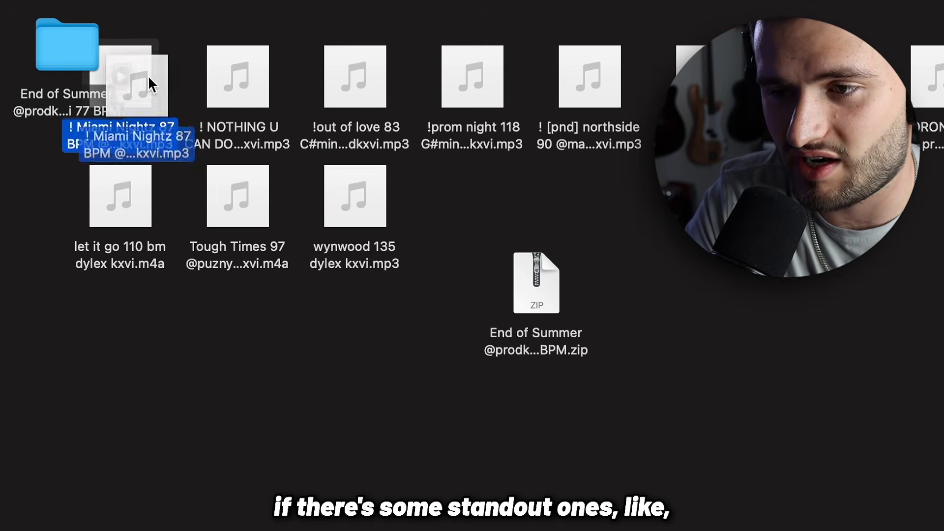
Move the Miami Nightz 87 BPM file out of the icon rows into the empty space below the other beats
drag(150, 83, 206, 314)
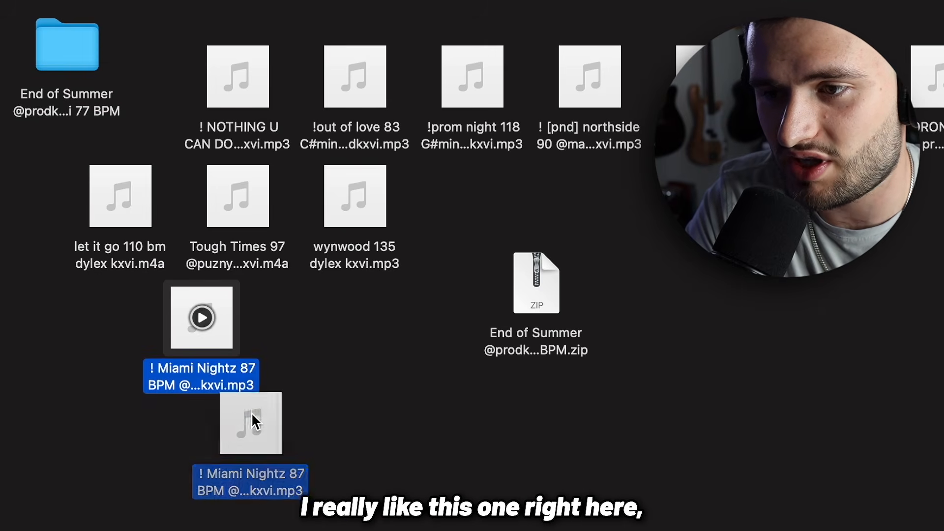
drag(254, 422, 265, 418)
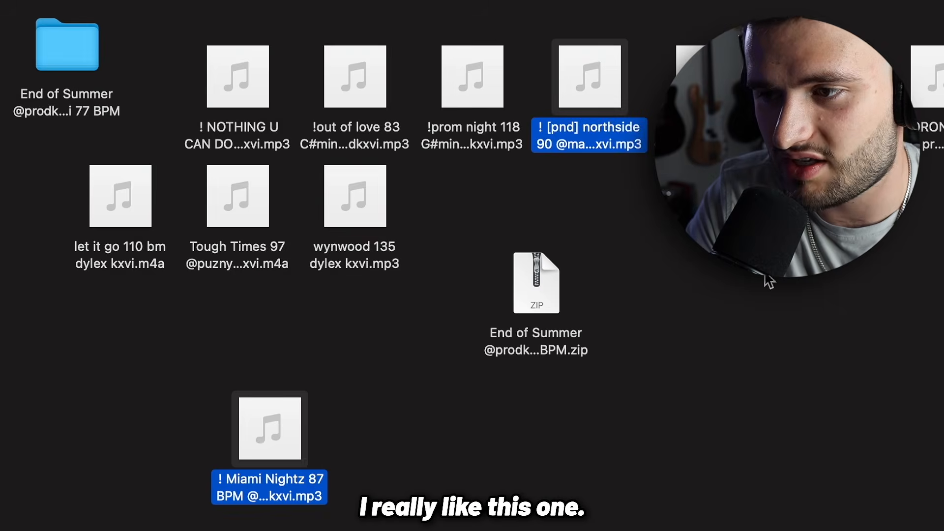